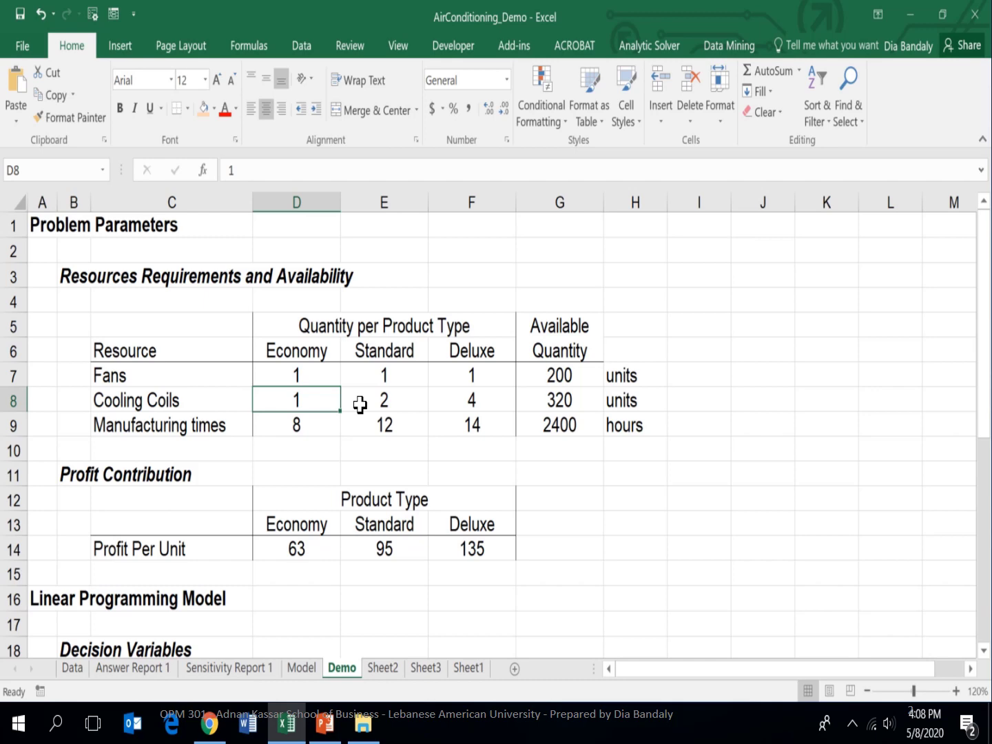
{"action": "key", "text": "Up"}
{"action": "key", "text": "Up"}
{"action": "key", "text": "Up"}
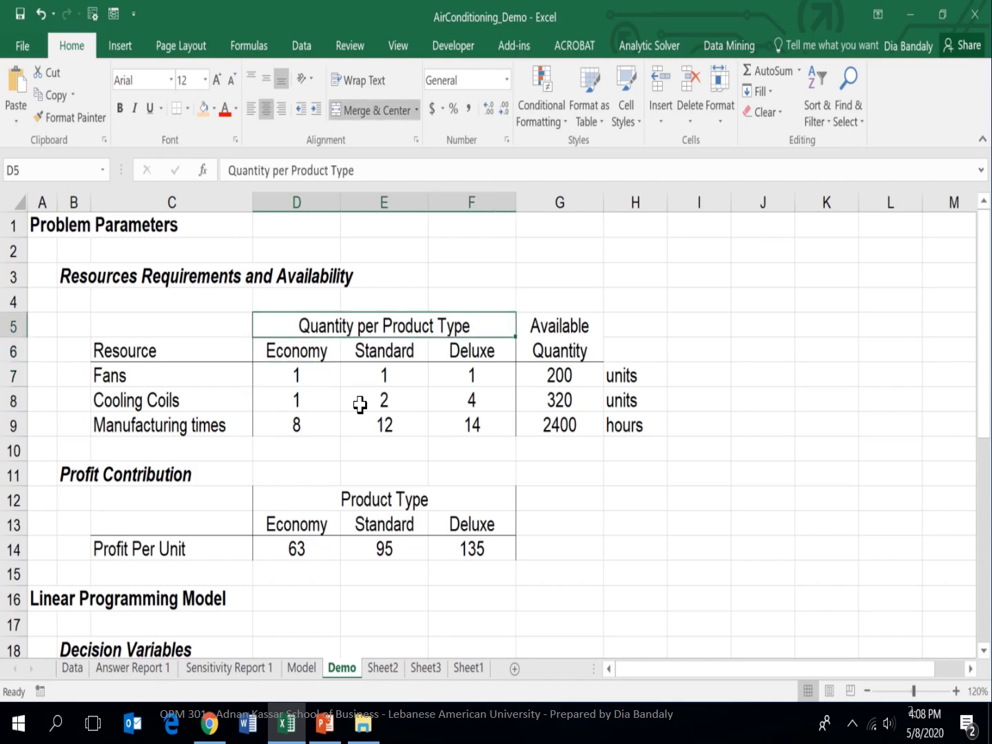
{"action": "key", "text": "Left"}
{"action": "key", "text": "Left"}
{"action": "key", "text": "Down"}
{"action": "key", "text": "Down"}
{"action": "key", "text": "Right"}
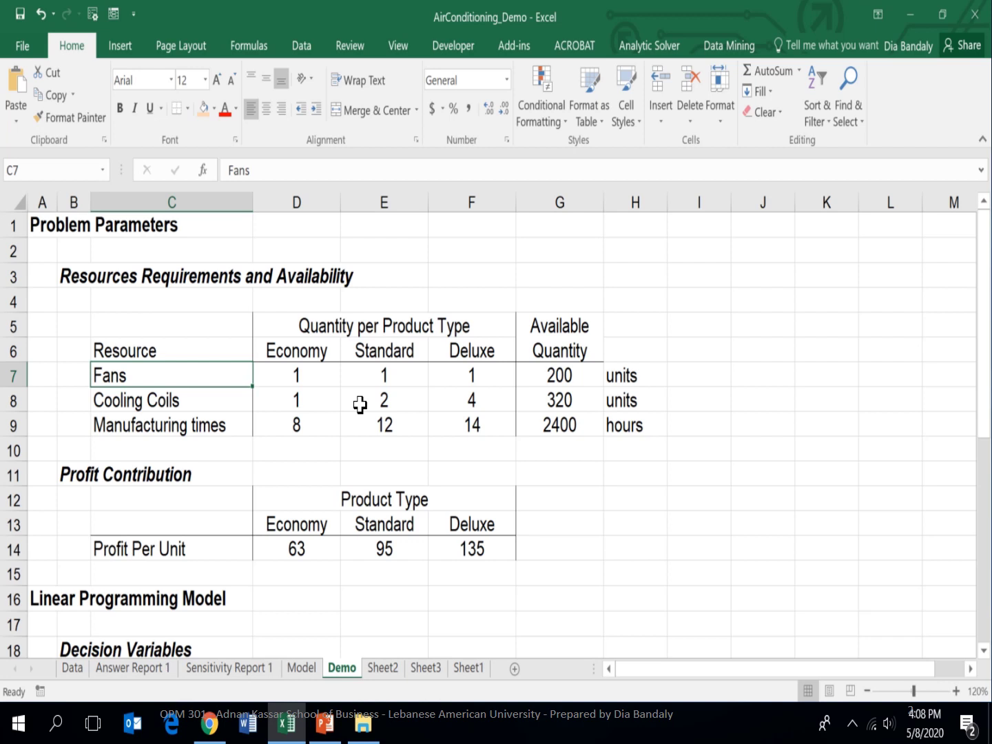
{"action": "key", "text": "Down"}
{"action": "key", "text": "Down"}
{"action": "key", "text": "Up"}
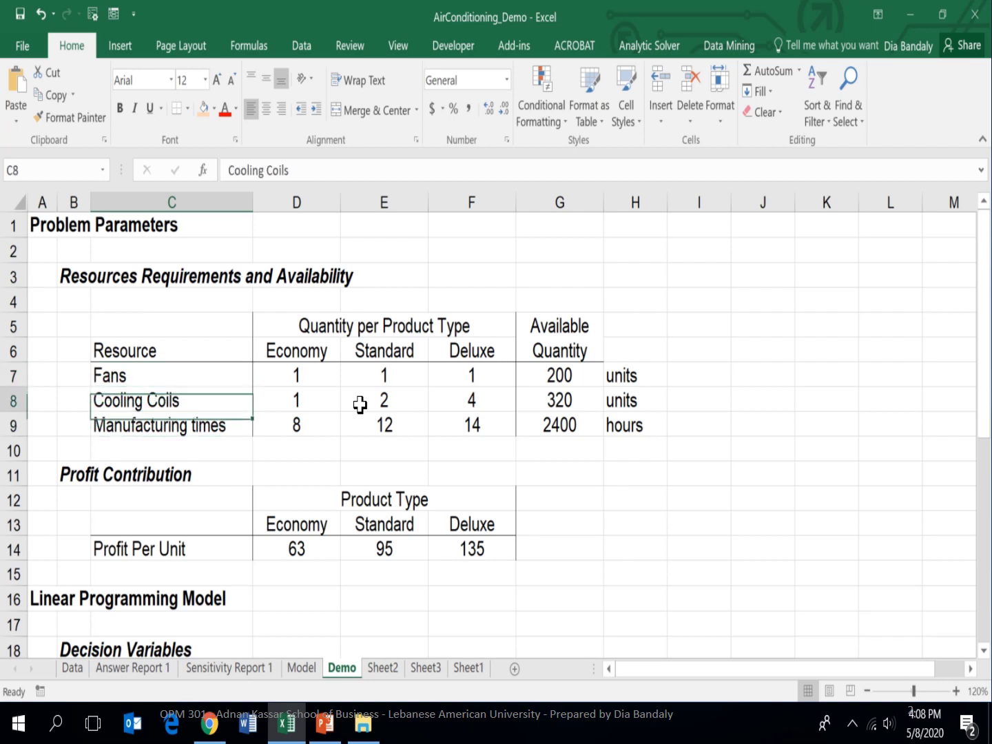
{"action": "key", "text": "Up"}
{"action": "key", "text": "Up"}
{"action": "key", "text": "Up"}
{"action": "key", "text": "Up"}
{"action": "key", "text": "Up"}
{"action": "key", "text": "Up"}
{"action": "key", "text": "Up"}
{"action": "key", "text": "Down"}
{"action": "key", "text": "Down"}
{"action": "key", "text": "Down"}
{"action": "key", "text": "Down"}
{"action": "key", "text": "Down"}
{"action": "key", "text": "Down"}
{"action": "key", "text": "Down"}
{"action": "key", "text": "Down"}
{"action": "key", "text": "Down"}
{"action": "key", "text": "Down"}
{"action": "key", "text": "Down"}
{"action": "key", "text": "Down"}
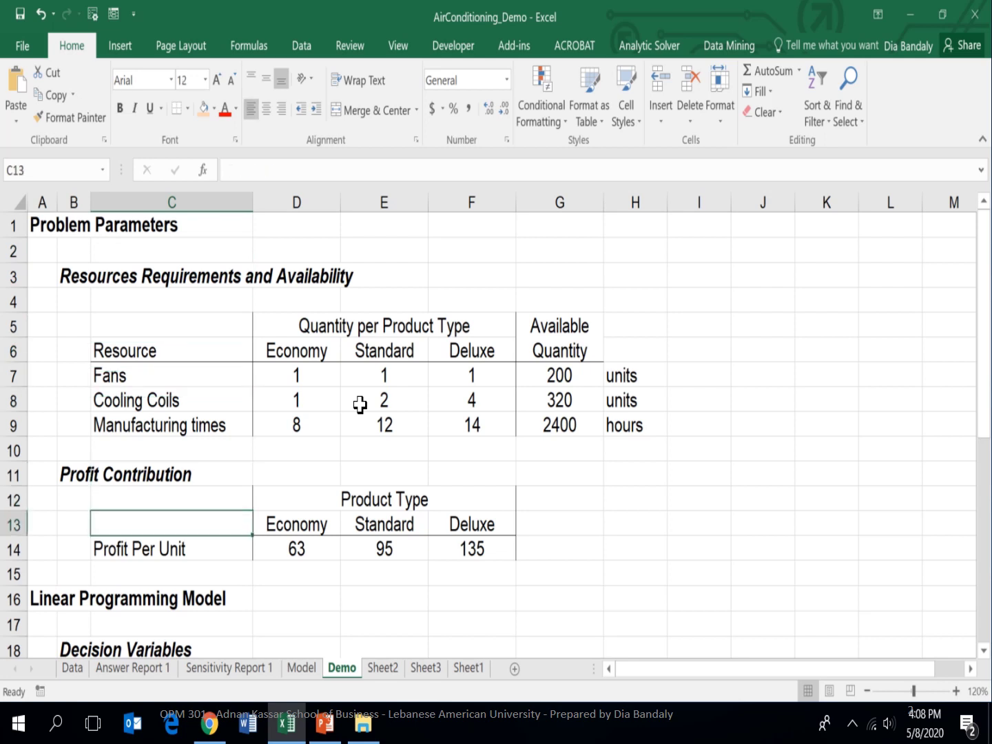
{"action": "key", "text": "Up"}
{"action": "key", "text": "Up"}
{"action": "key", "text": "Up"}
{"action": "key", "text": "Up"}
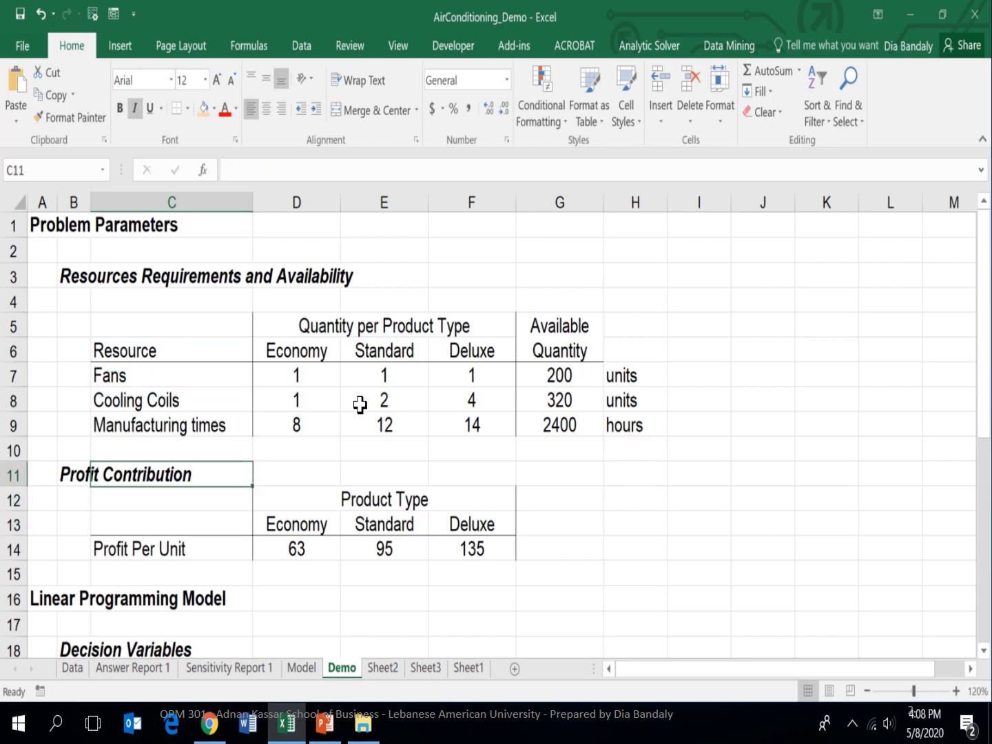
{"action": "key", "text": "Right"}
{"action": "key", "text": "Right"}
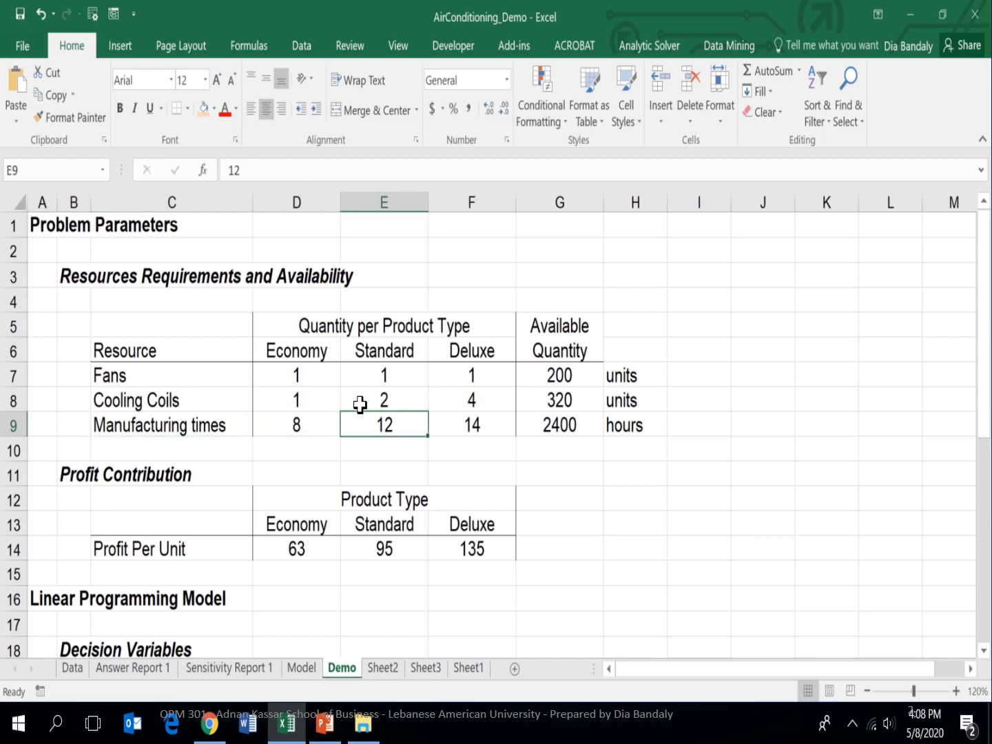
{"action": "key", "text": "Right"}
{"action": "key", "text": "Right"}
{"action": "key", "text": "Down"}
{"action": "key", "text": "Down"}
{"action": "key", "text": "Down"}
{"action": "key", "text": "Down"}
{"action": "key", "text": "Down"}
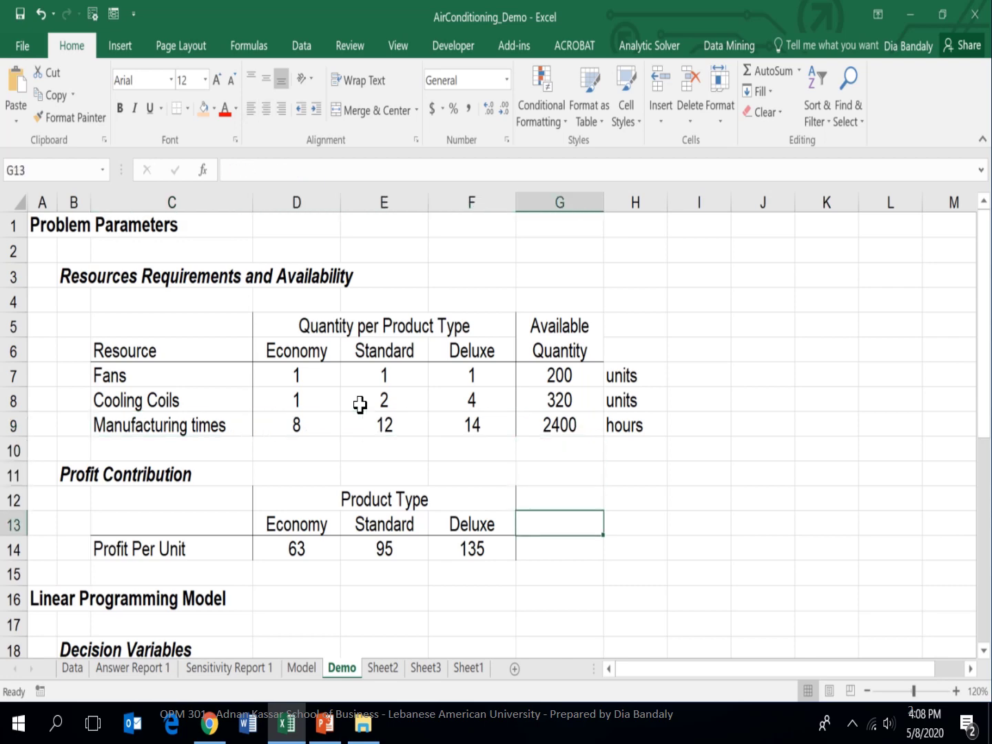
{"action": "key", "text": "Left"}
{"action": "key", "text": "Home"}
{"action": "key", "text": "Down"}
{"action": "key", "text": "Down"}
{"action": "key", "text": "Down"}
{"action": "key", "text": "Down"}
{"action": "key", "text": "Down"}
{"action": "key", "text": "Down"}
{"action": "key", "text": "Down"}
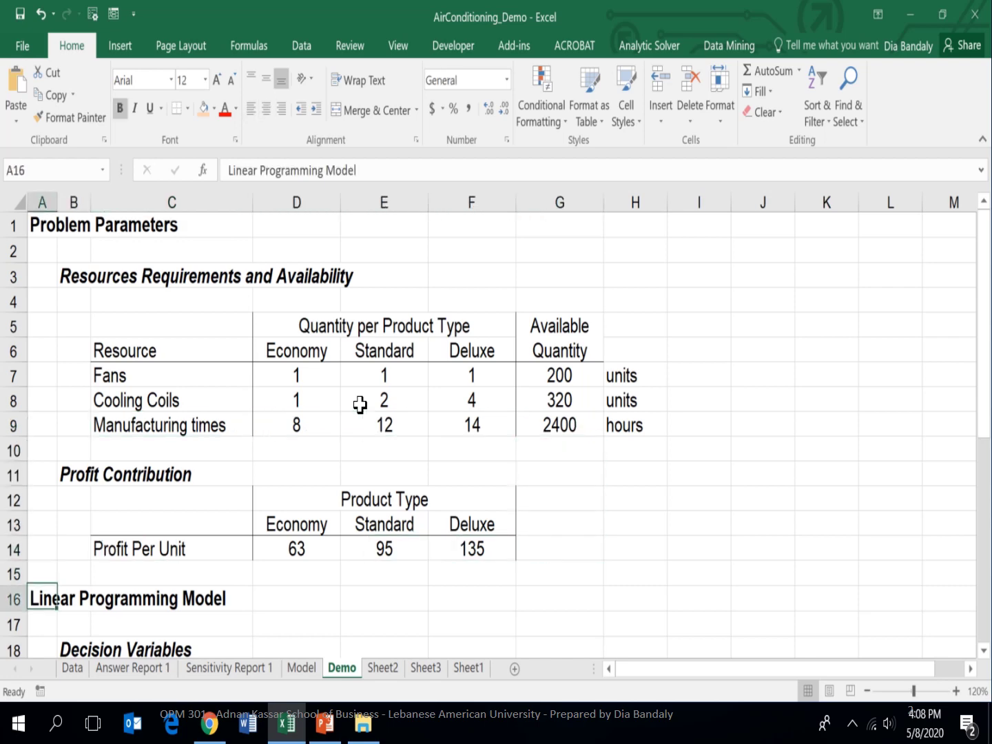
- Enter starting values of 1 for Economy, Standard and Deluxe units produced
{"action": "key", "text": "Down"}
{"action": "key", "text": "Down"}
{"action": "key", "text": "Up"}
{"action": "key", "text": "Up"}
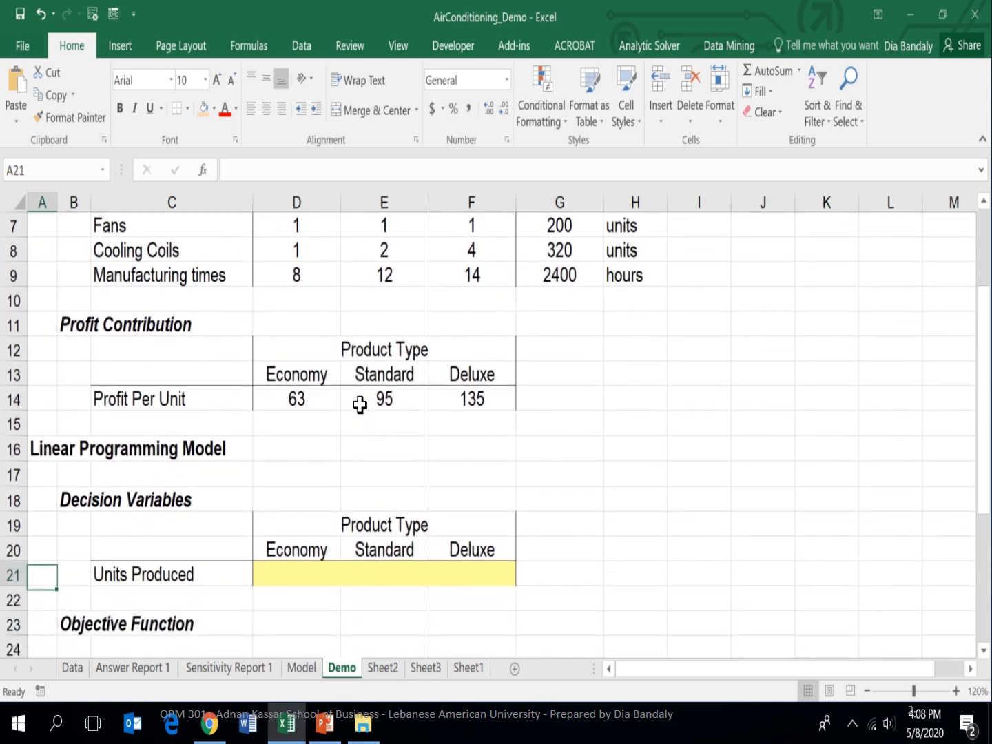
{"action": "key", "text": "Up"}
{"action": "key", "text": "Up"}
{"action": "key", "text": "Down"}
{"action": "key", "text": "Down"}
{"action": "key", "text": "Right"}
{"action": "key", "text": "Right"}
{"action": "key", "text": "Right"}
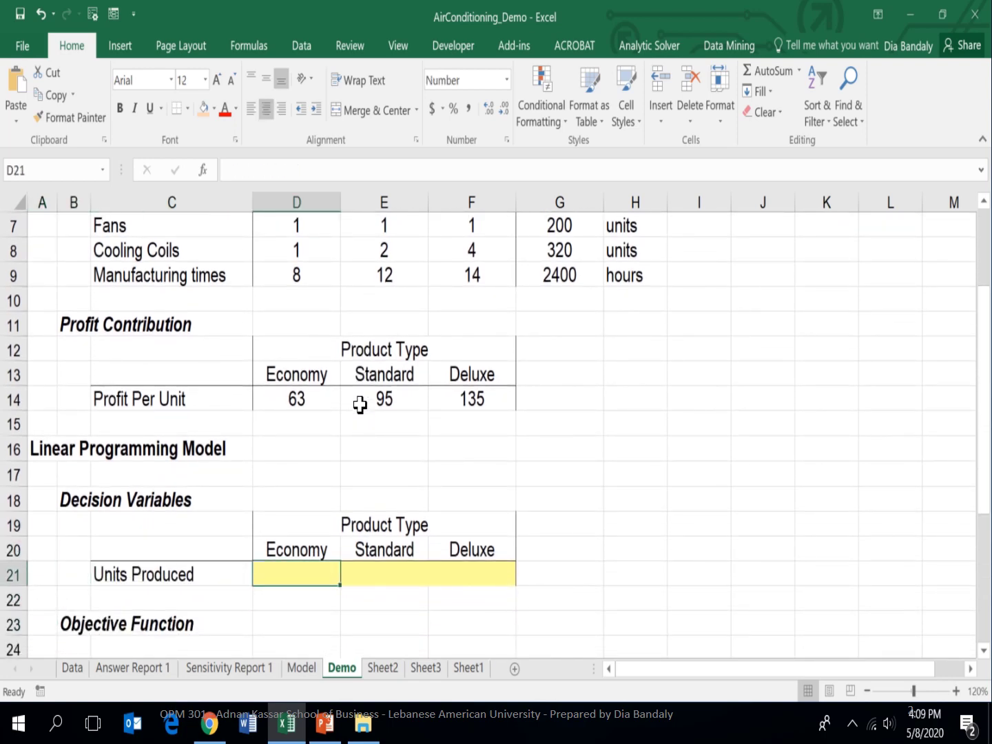
{"action": "key", "text": "Down"}
{"action": "key", "text": "Down"}
{"action": "key", "text": "Up"}
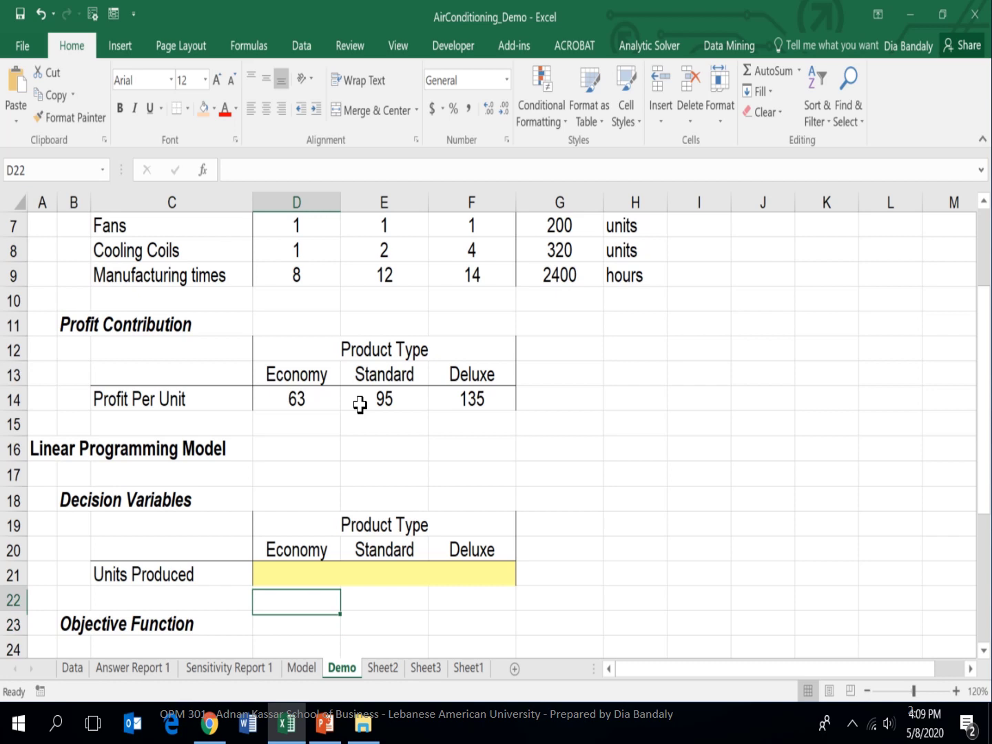
{"action": "key", "text": "Up"}
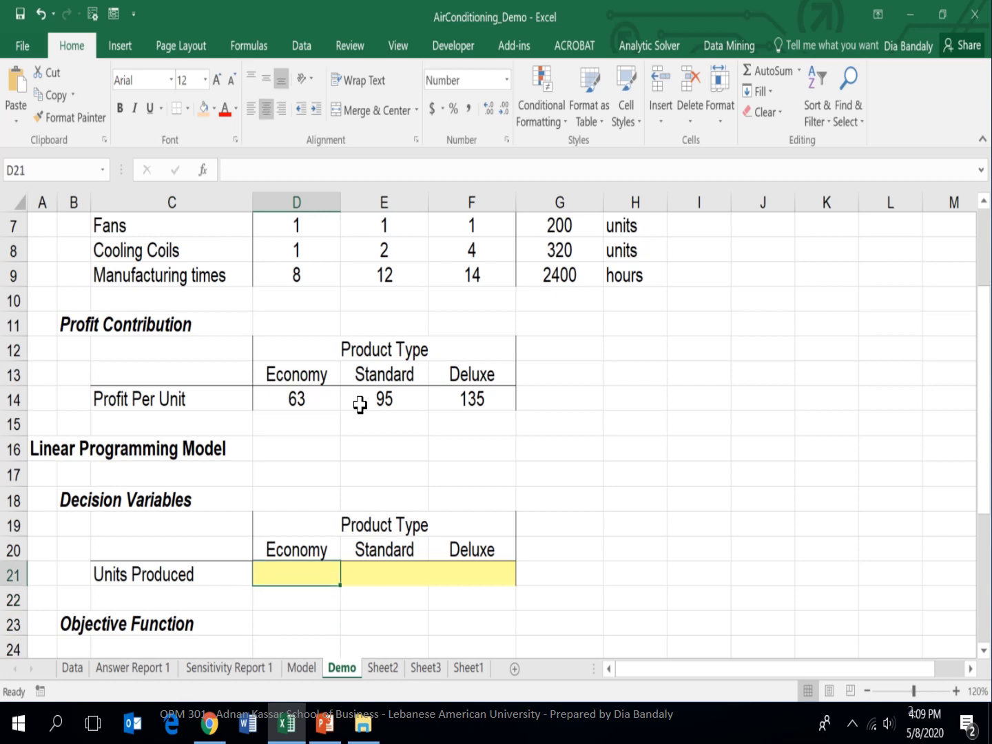
{"action": "type", "text": "1"}
{"action": "key", "text": "Tab"}
{"action": "type", "text": "1"}
{"action": "key", "text": "Tab"}
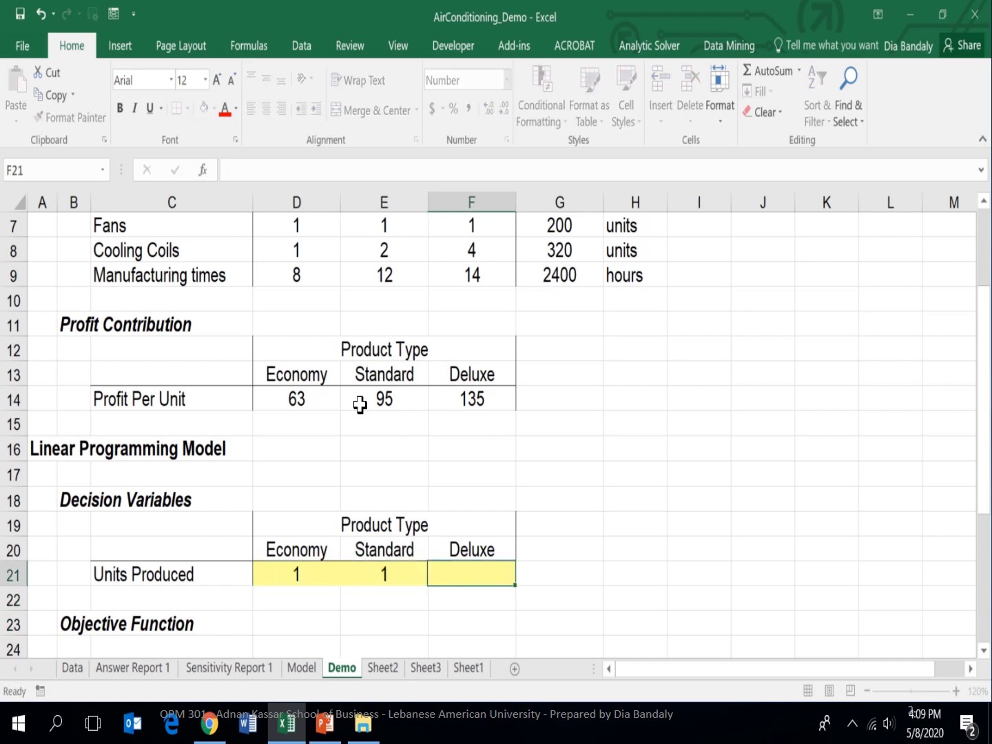
{"action": "type", "text": "1"}
{"action": "key", "text": "Return"}
- Move to the Maximize Total Profit cell D25, reviewing the profit per unit row
{"action": "key", "text": "Left"}
{"action": "key", "text": "Left"}
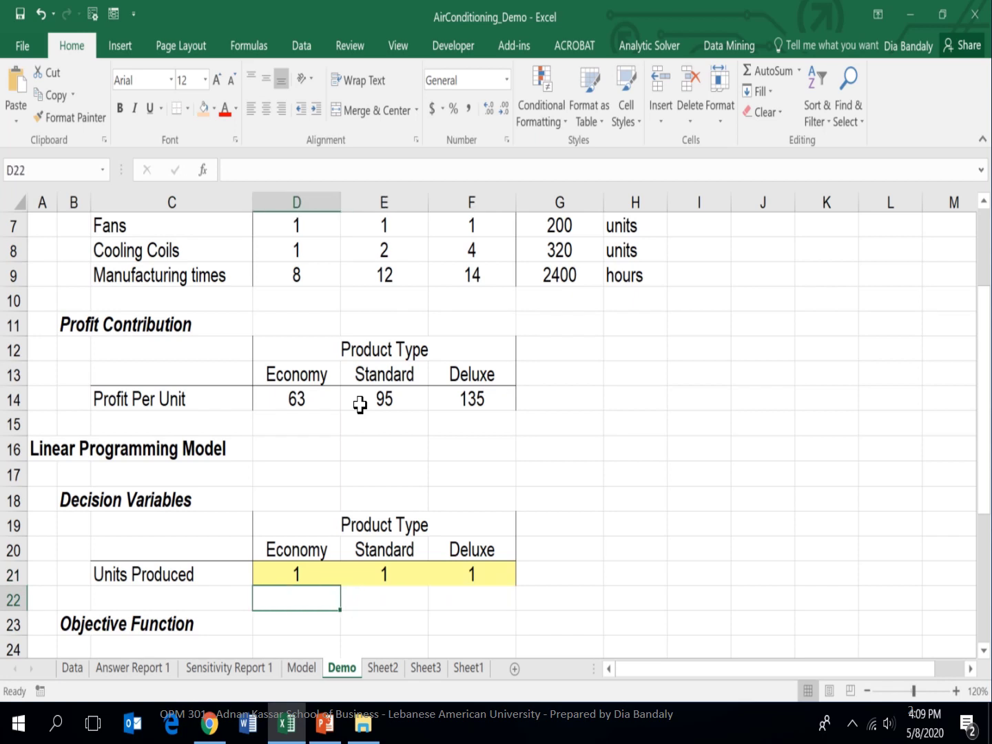
{"action": "key", "text": "Down"}
{"action": "key", "text": "Down"}
{"action": "key", "text": "Down"}
{"action": "key", "text": "Down"}
{"action": "key", "text": "Down"}
{"action": "key", "text": "Down"}
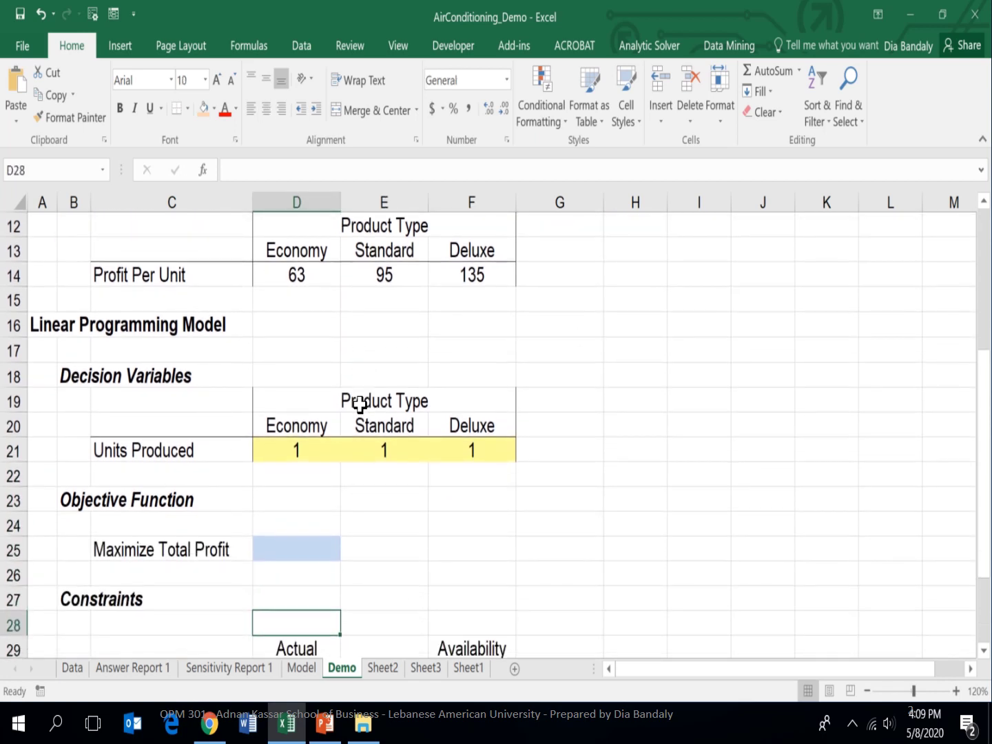
{"action": "key", "text": "Up"}
{"action": "key", "text": "Up"}
{"action": "key", "text": "Up"}
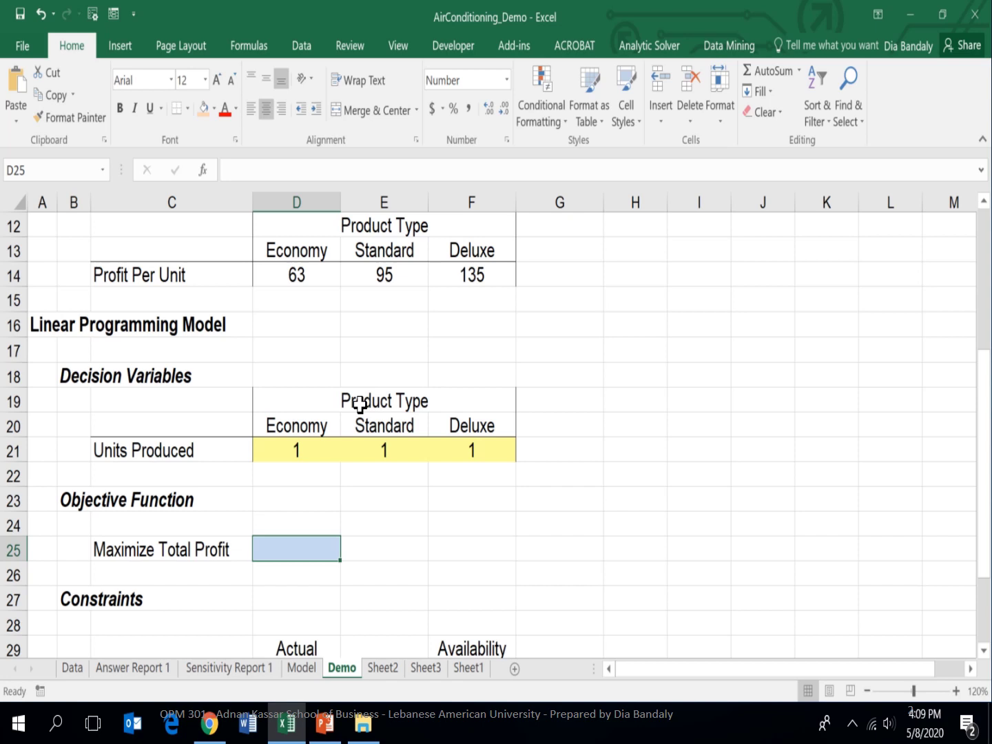
{"action": "key", "text": "Up"}
{"action": "key", "text": "Up"}
{"action": "key", "text": "Up"}
{"action": "key", "text": "Up"}
{"action": "key", "text": "Up"}
{"action": "key", "text": "Up"}
{"action": "key", "text": "Up"}
{"action": "key", "text": "Up"}
{"action": "key", "text": "Up"}
{"action": "key", "text": "Up"}
{"action": "key", "text": "Up"}
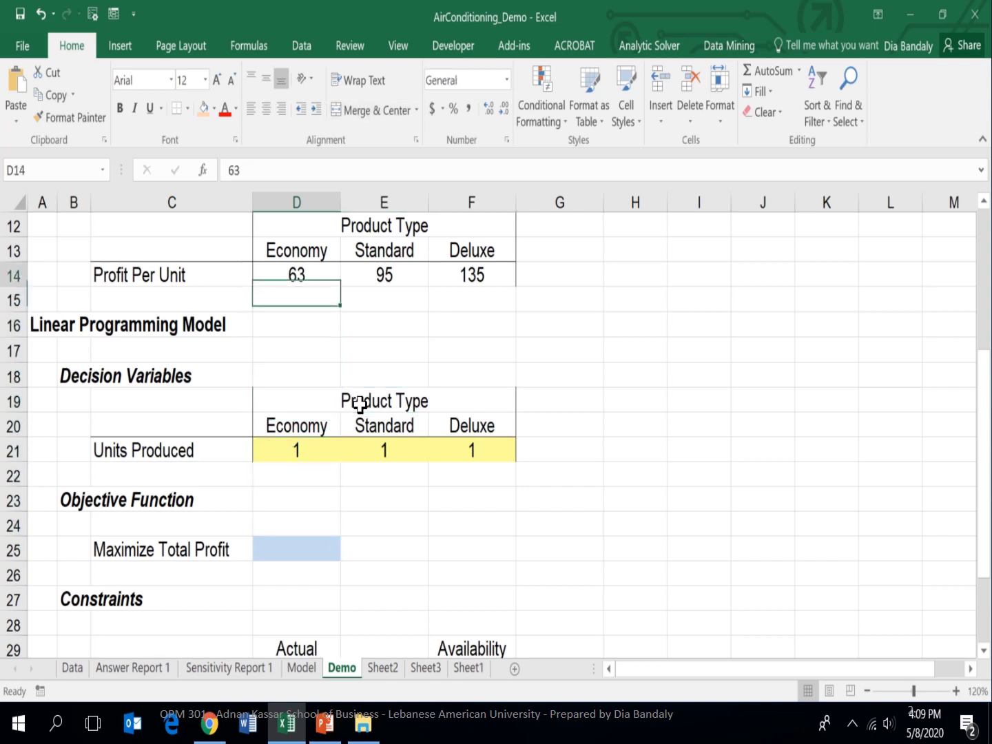
{"action": "key", "text": "Down"}
{"action": "key", "text": "Down"}
{"action": "key", "text": "Down"}
{"action": "key", "text": "Down"}
{"action": "key", "text": "Down"}
{"action": "key", "text": "Down"}
{"action": "key", "text": "Down"}
{"action": "key", "text": "Right"}
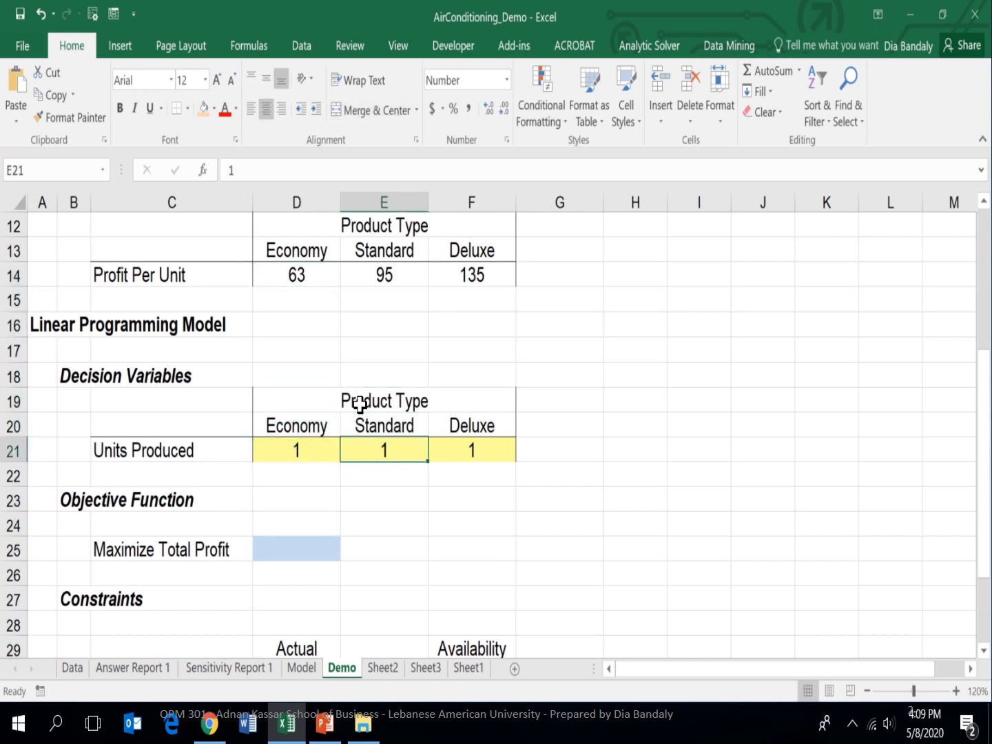
{"action": "key", "text": "Up"}
{"action": "key", "text": "Up"}
{"action": "key", "text": "Up"}
{"action": "key", "text": "Up"}
{"action": "key", "text": "Left"}
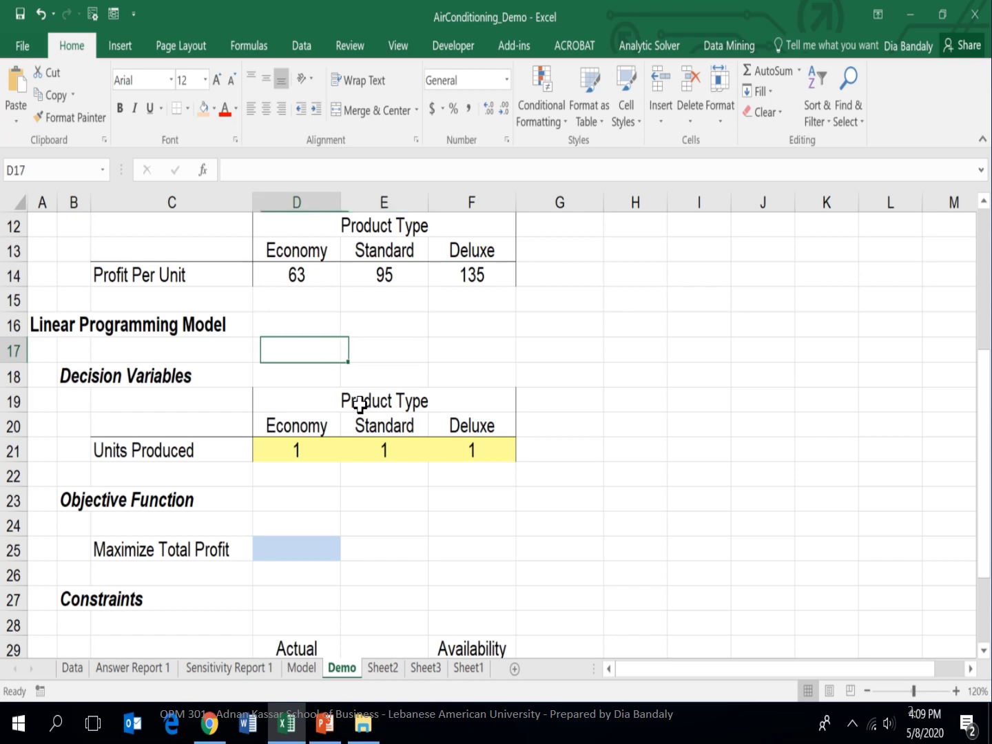
{"action": "key", "text": "Down"}
{"action": "key", "text": "Down"}
{"action": "key", "text": "Down"}
{"action": "key", "text": "Down"}
{"action": "key", "text": "Down"}
{"action": "key", "text": "Down"}
{"action": "key", "text": "Down"}
{"action": "key", "text": "Down"}
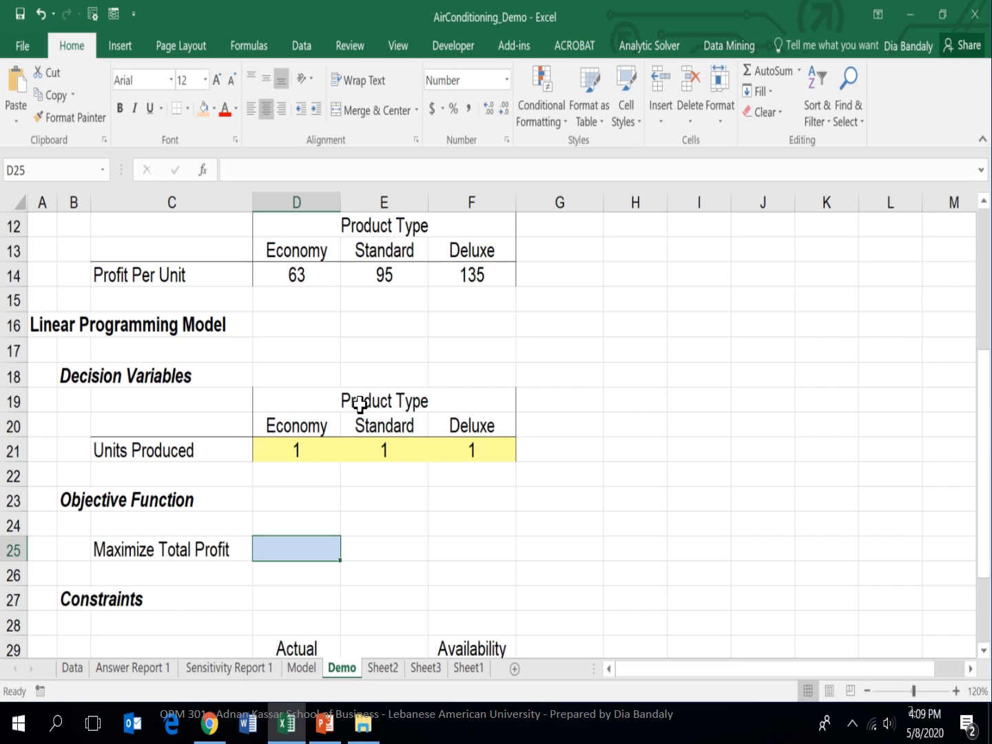
- Enter =SUMPRODUCT(D21:F21,D14:F14) in D25, giving a total profit of 293
{"action": "type", "text": "="}
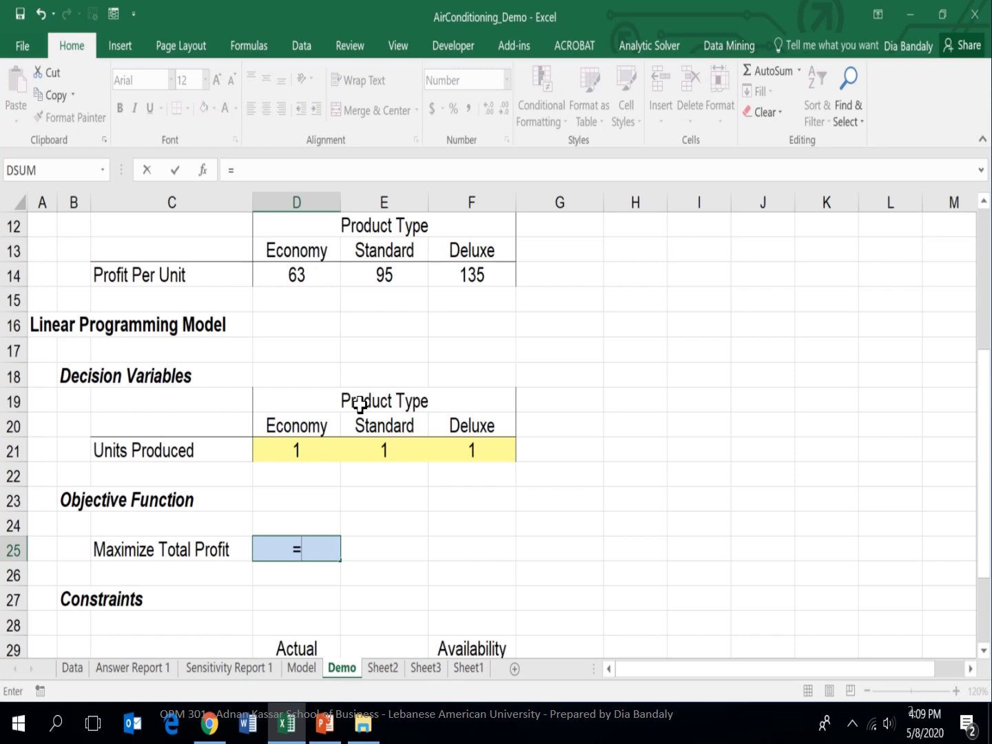
{"action": "type", "text": "sumpr"}
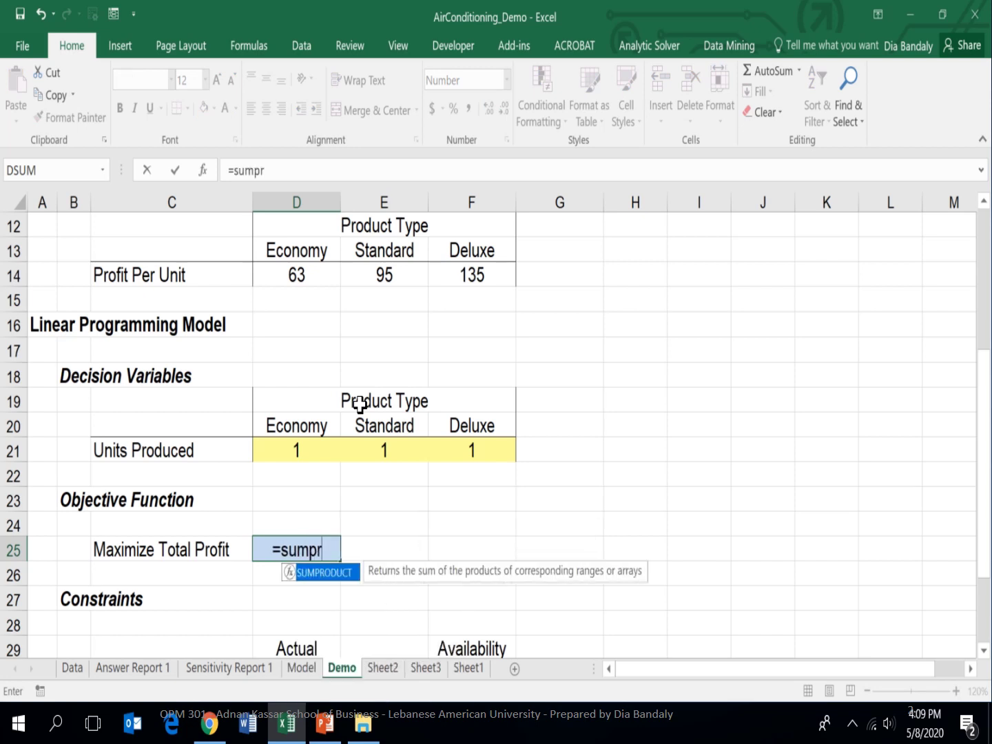
{"action": "type", "text": "oduct("}
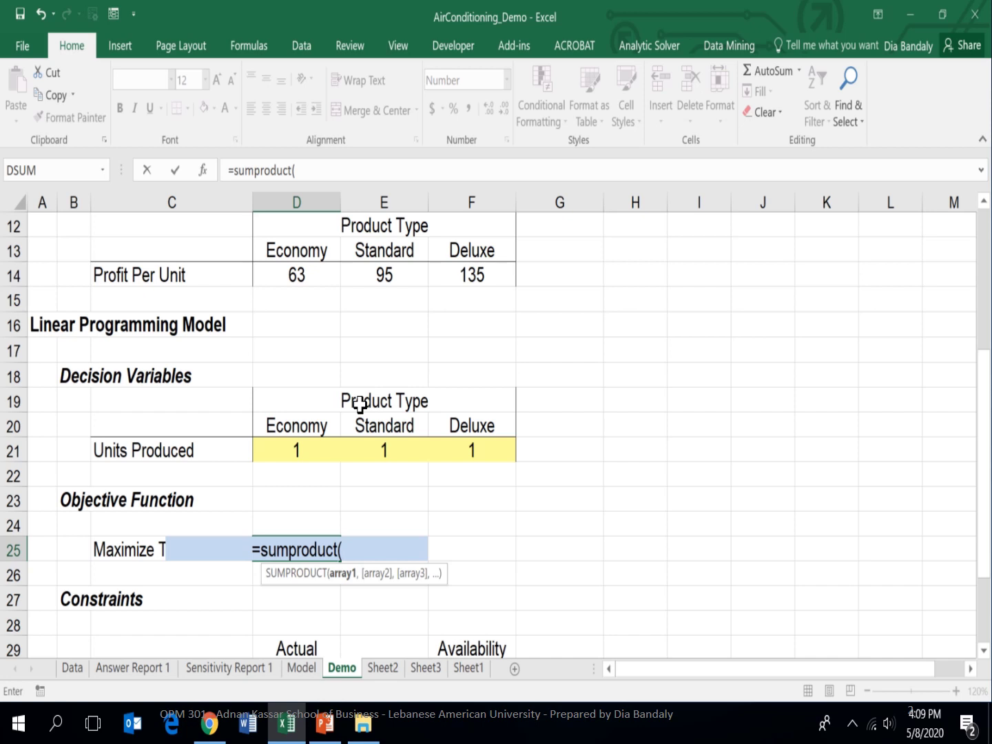
{"action": "key", "text": "Up"}
{"action": "key", "text": "Up"}
{"action": "key", "text": "Up"}
{"action": "key", "text": "Up"}
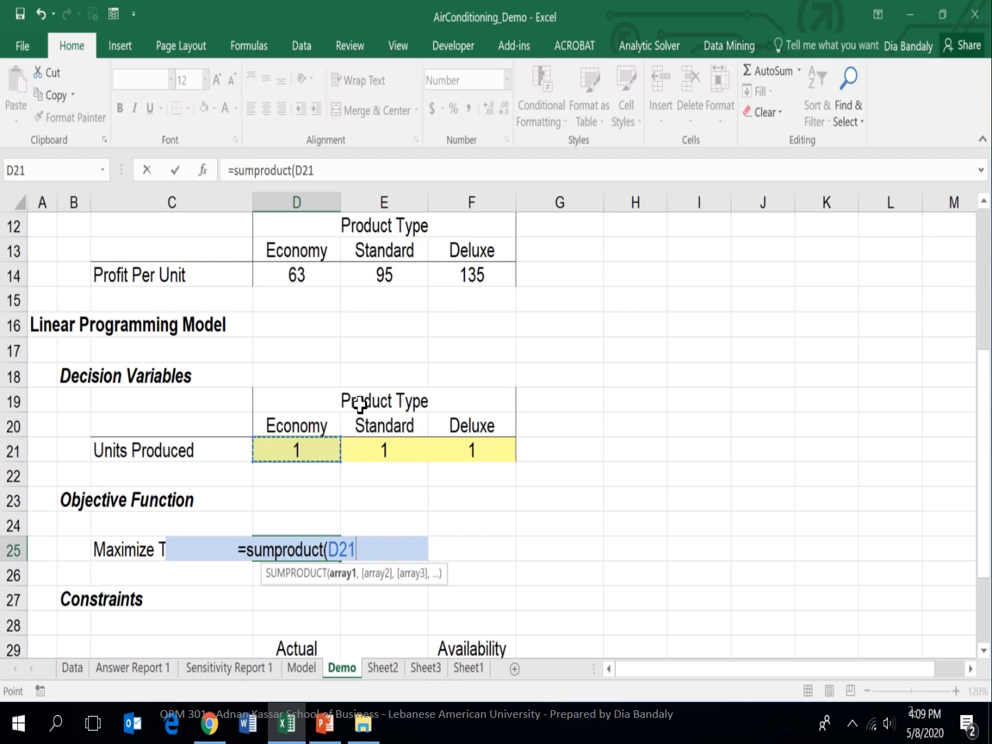
{"action": "key", "text": "shift+Right"}
{"action": "key", "text": "shift+Right"}
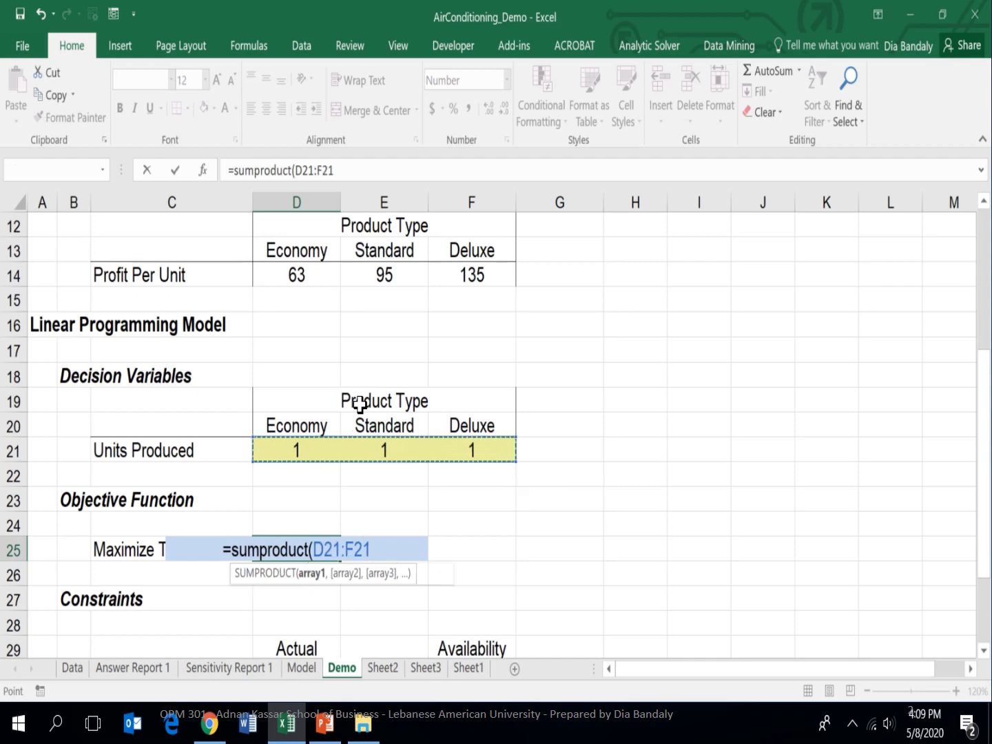
{"action": "type", "text": ","}
{"action": "key", "text": "Up"}
{"action": "key", "text": "Up"}
{"action": "key", "text": "Up"}
{"action": "key", "text": "Up"}
{"action": "key", "text": "Up"}
{"action": "key", "text": "Up"}
{"action": "key", "text": "Up"}
{"action": "key", "text": "Up"}
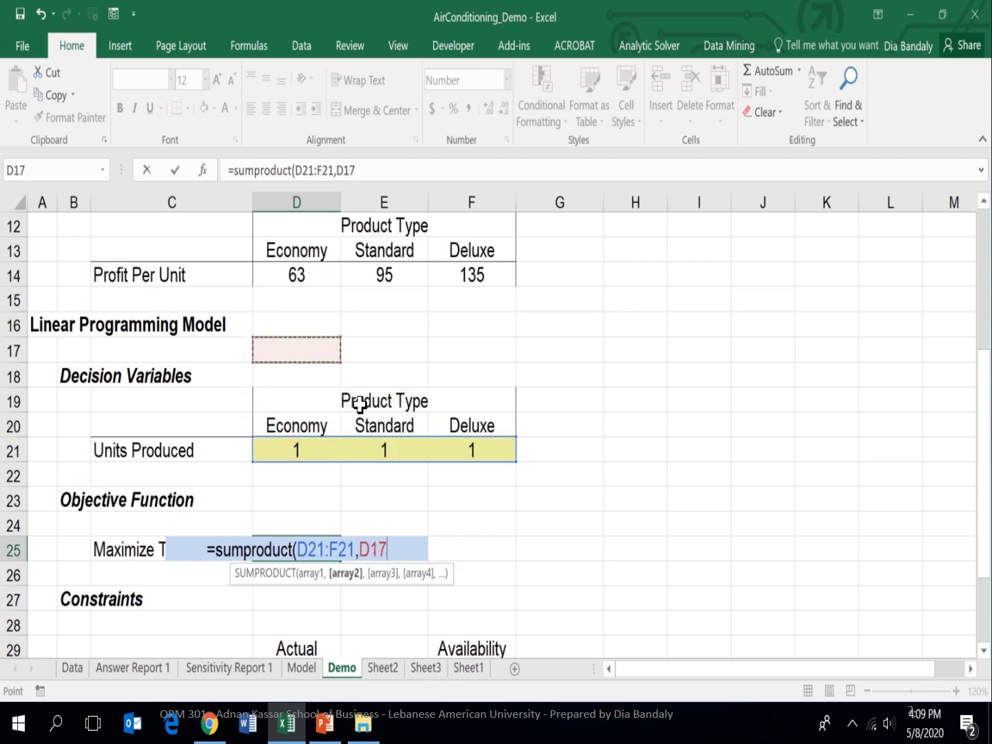
{"action": "key", "text": "Up"}
{"action": "key", "text": "Up"}
{"action": "key", "text": "Up"}
{"action": "key", "text": "shift+Right"}
{"action": "key", "text": "shift+Right"}
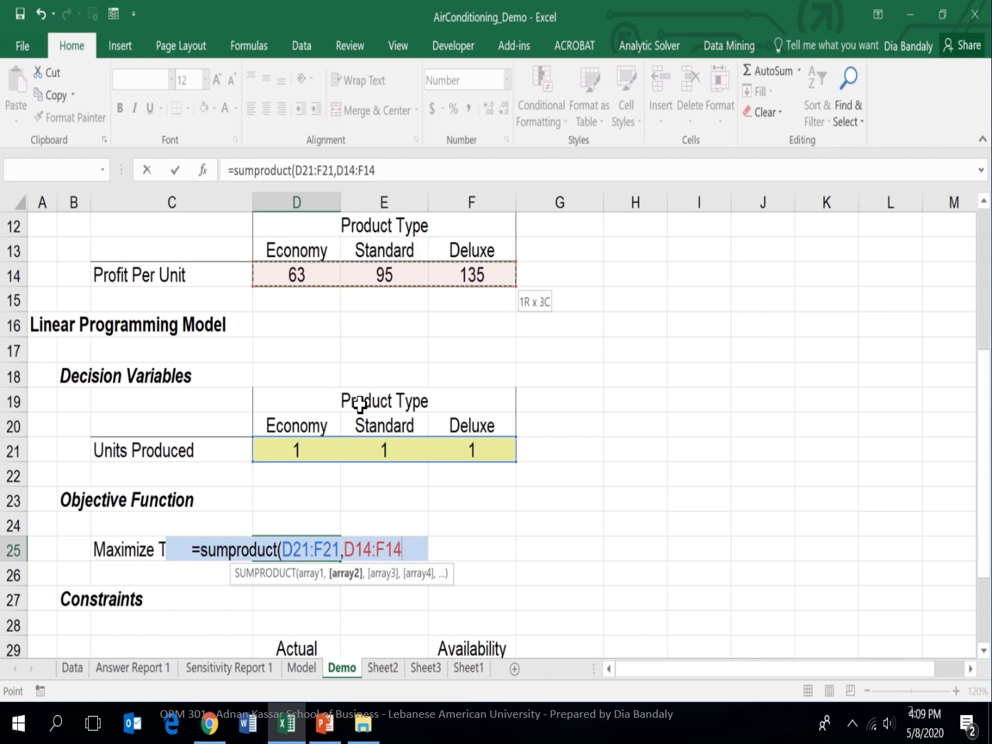
{"action": "type", "text": ")"}
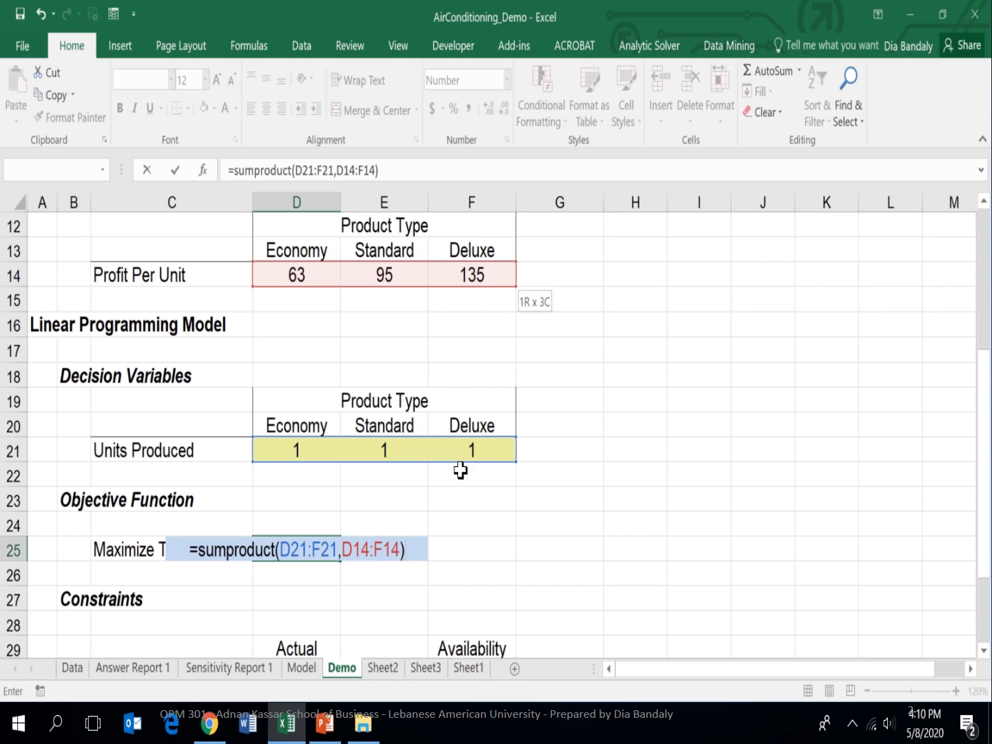
{"action": "key", "text": "Return"}
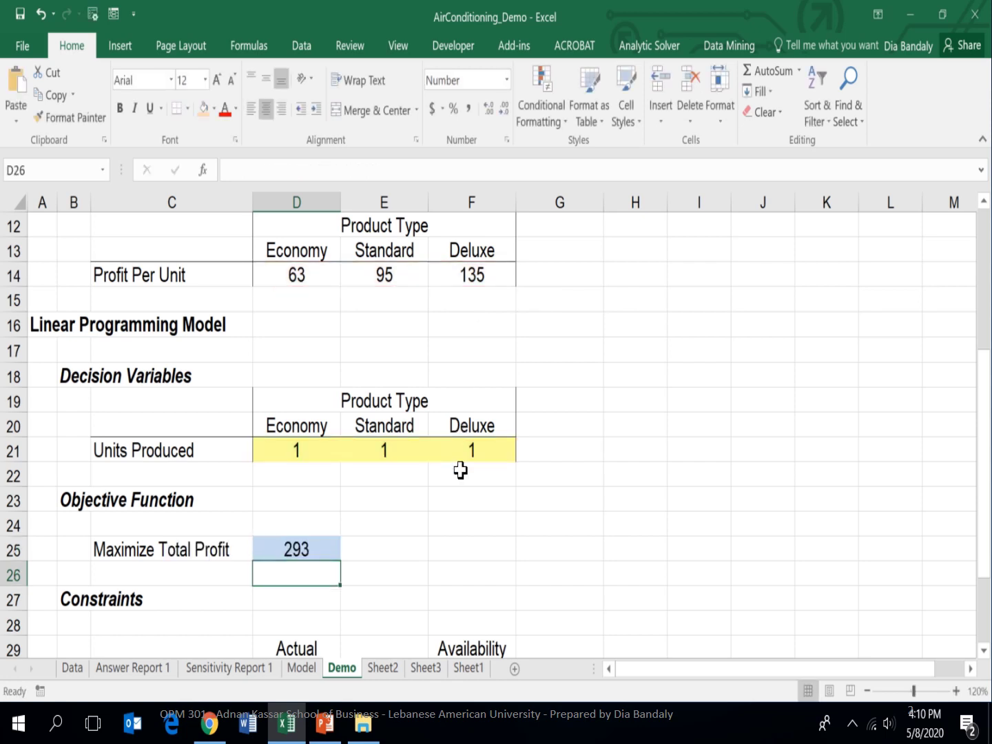
- Review the profit formula and profit per unit D14:F14, then select the Fans usage cell D31
{"action": "left_click", "coordinate": [317, 544]}
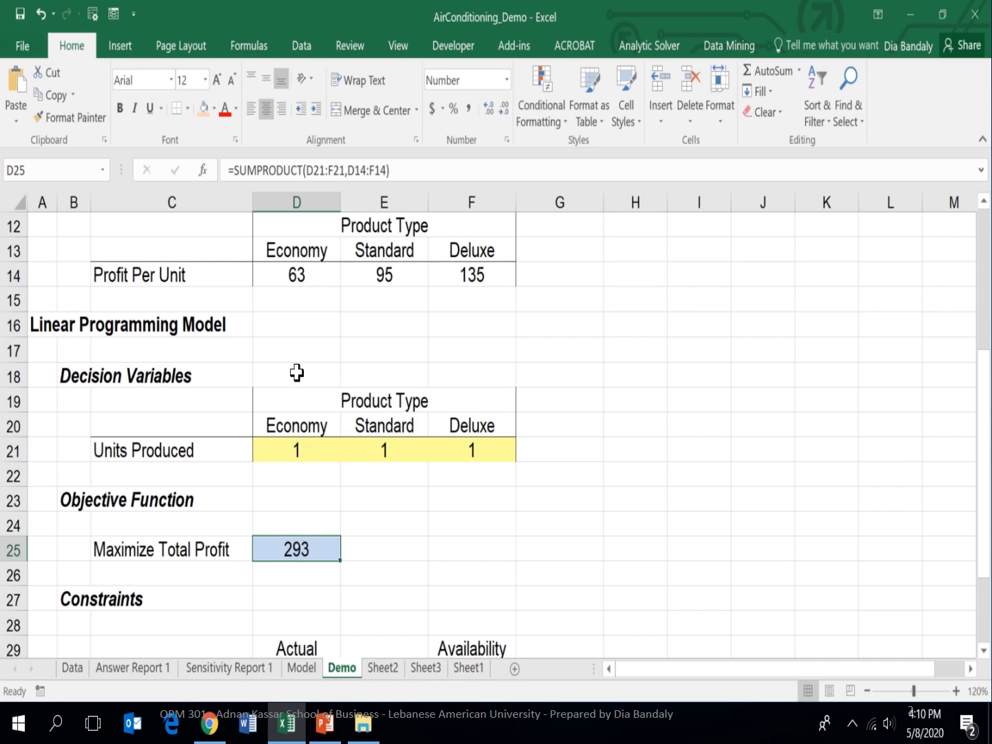
{"action": "left_click_drag", "start_coordinate": [297, 277], "coordinate": [456, 276]}
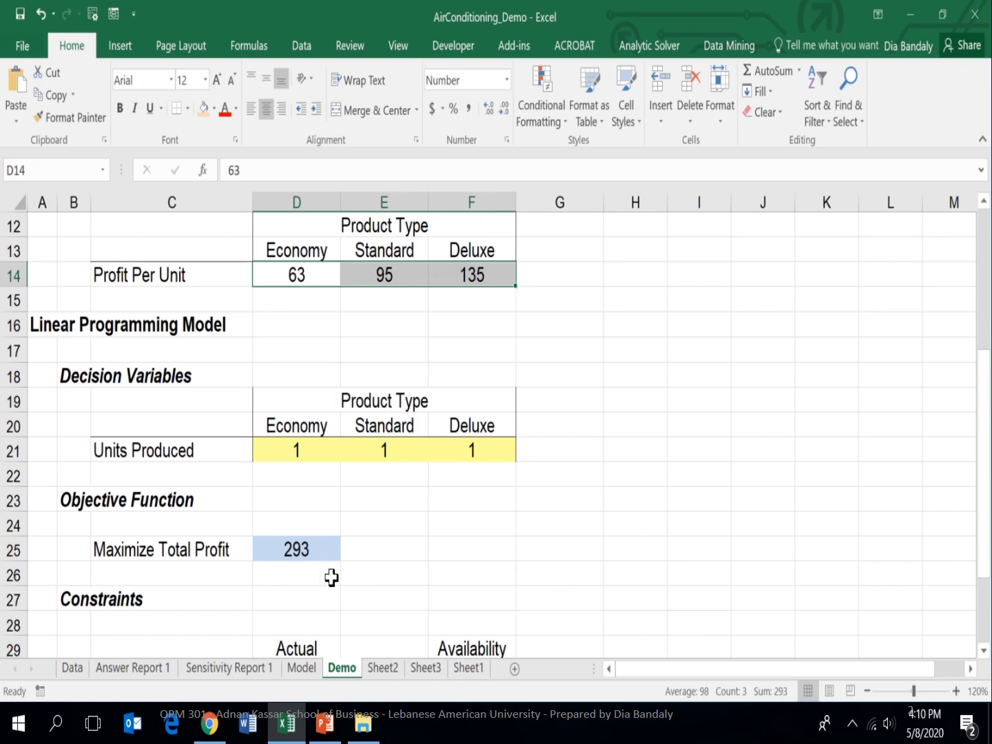
{"action": "left_click", "coordinate": [305, 576]}
{"action": "scroll", "coordinate": [305, 576], "scroll_direction": "down", "scroll_amount": 2}
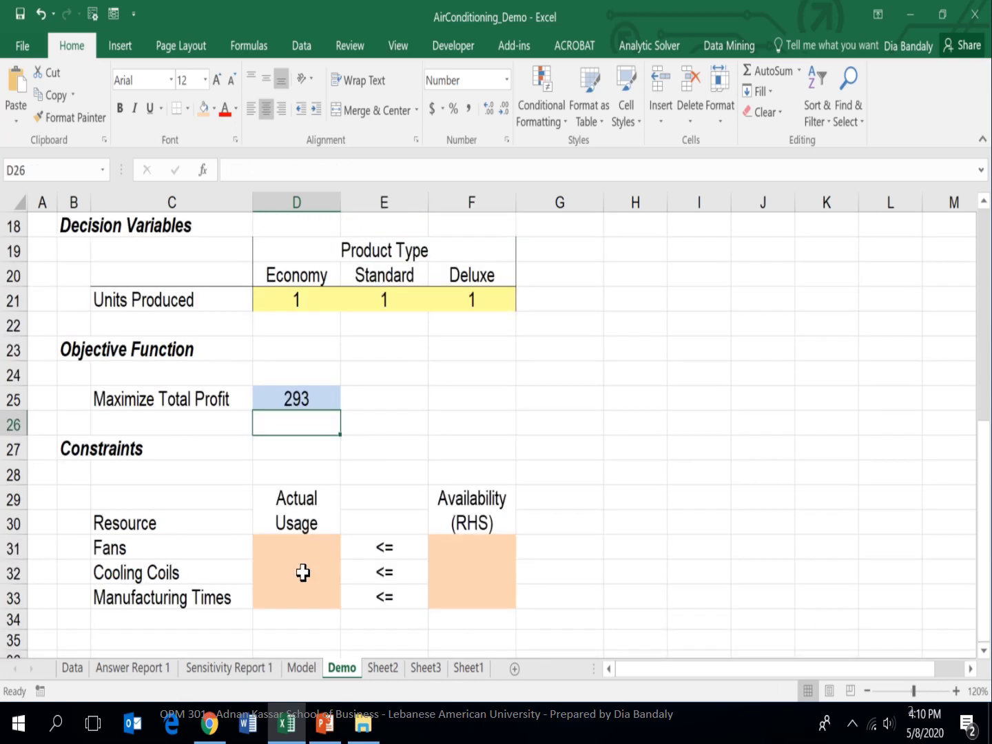
{"action": "left_click", "coordinate": [300, 570]}
{"action": "left_click", "coordinate": [316, 551]}
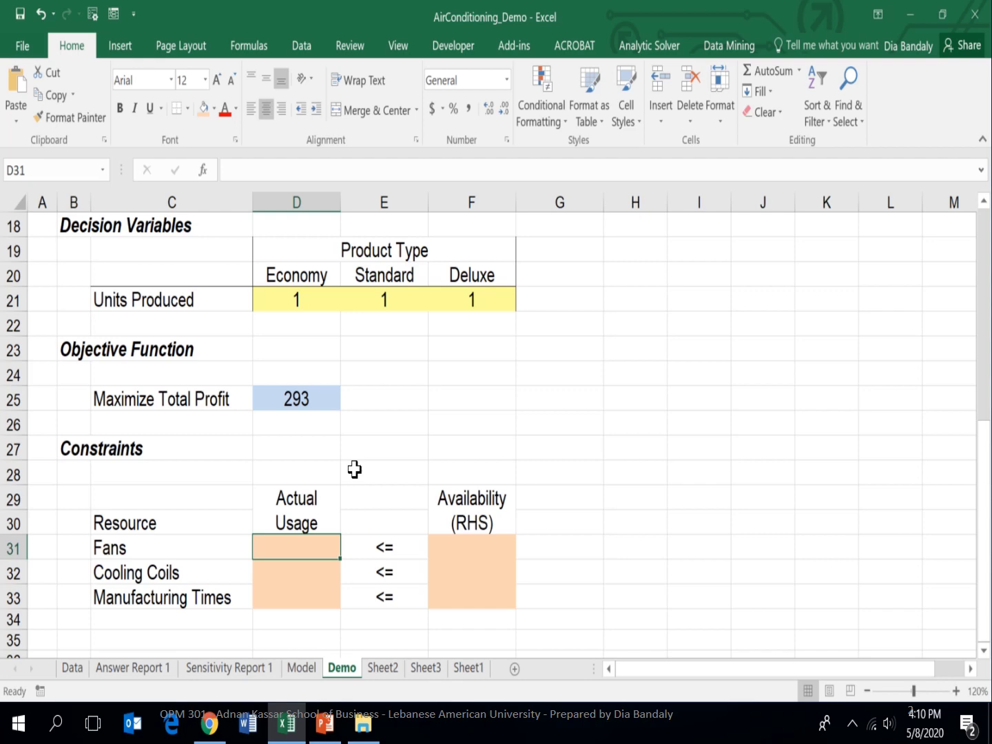
- In D31, type =sumproduct(D7:F7,D21:F21) multiplying fan requirements by units produced
{"action": "type", "text": "="}
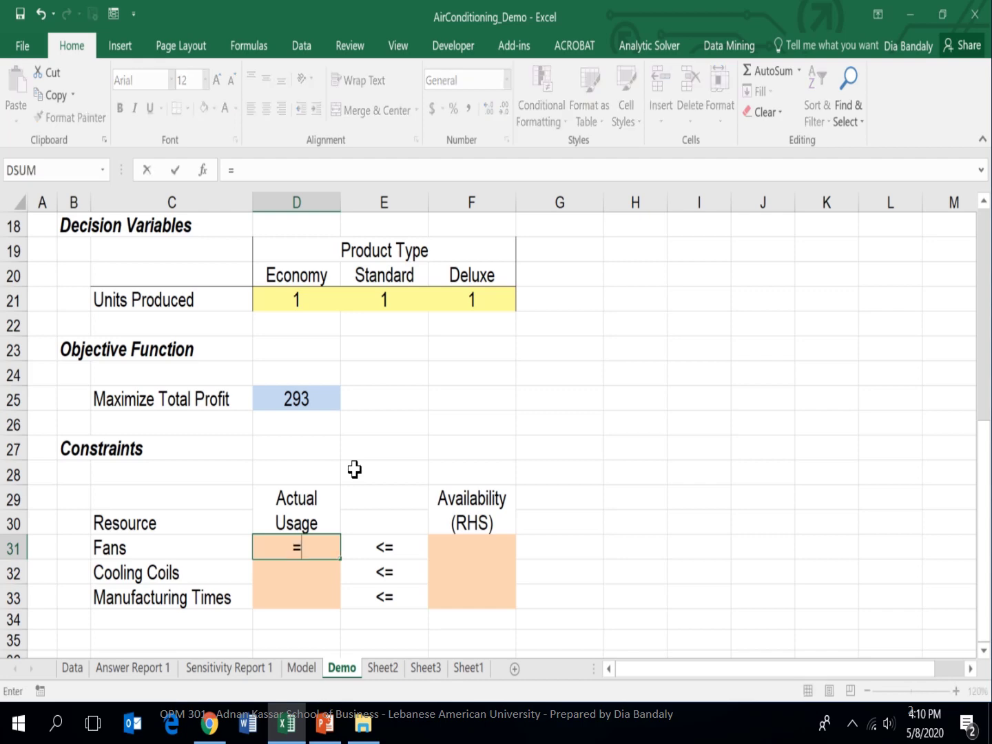
{"action": "type", "text": "sumpro"}
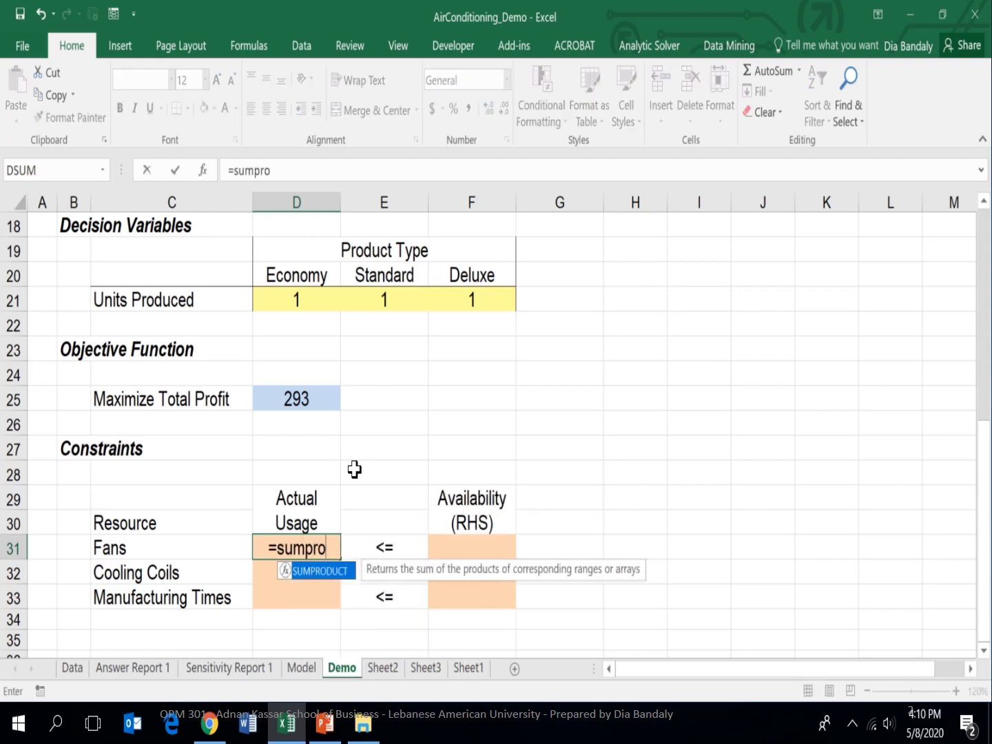
{"action": "type", "text": "duct("}
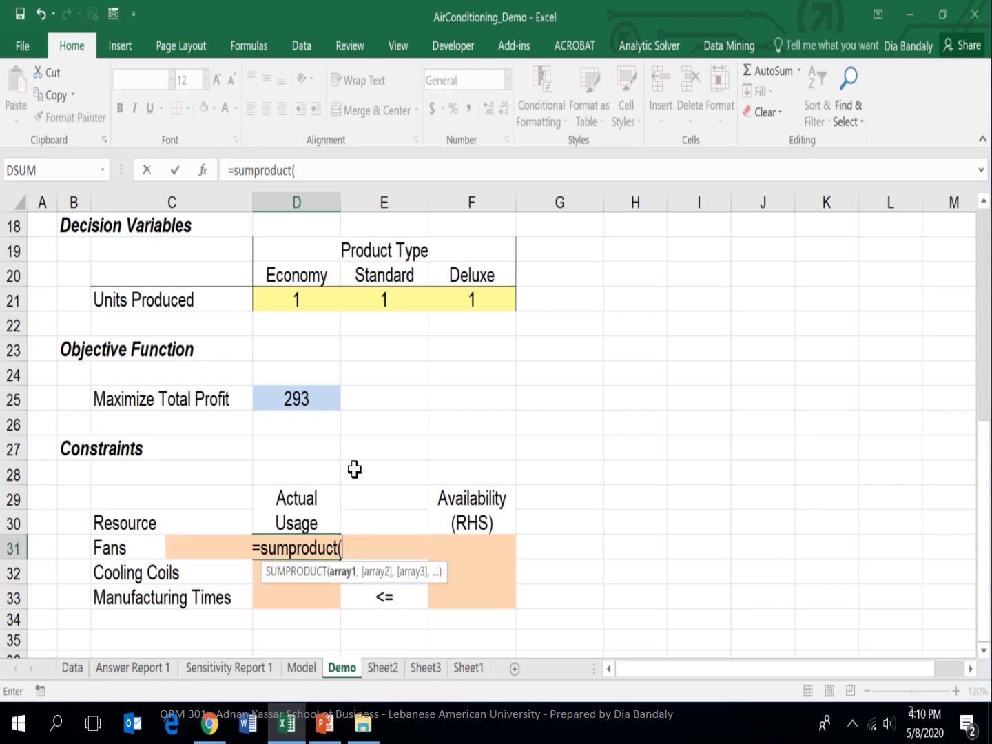
{"action": "key", "text": "Up"}
{"action": "key", "text": "Up"}
{"action": "key", "text": "Up"}
{"action": "key", "text": "Up"}
{"action": "key", "text": "Up"}
{"action": "key", "text": "Up"}
{"action": "key", "text": "Up"}
{"action": "key", "text": "Up"}
{"action": "key", "text": "Up"}
{"action": "key", "text": "Up"}
{"action": "key", "text": "Up"}
{"action": "key", "text": "Up"}
{"action": "key", "text": "Up"}
{"action": "key", "text": "Up"}
{"action": "key", "text": "Up"}
{"action": "key", "text": "Up"}
{"action": "key", "text": "Up"}
{"action": "key", "text": "Up"}
{"action": "key", "text": "Up"}
{"action": "key", "text": "Up"}
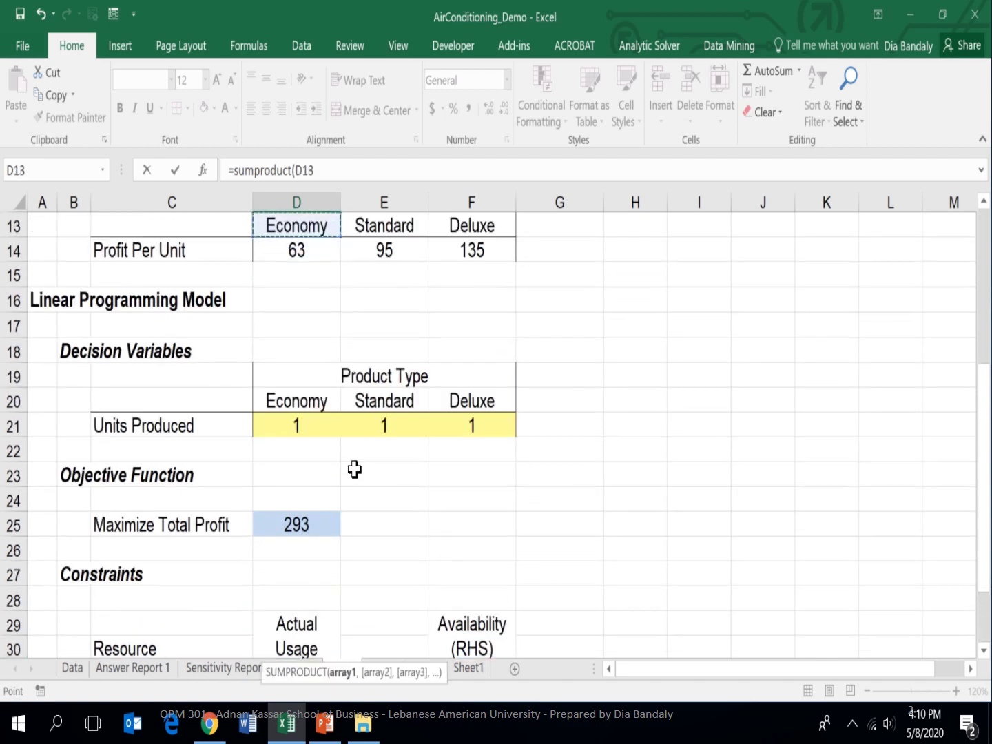
{"action": "key", "text": "Up"}
{"action": "key", "text": "Up"}
{"action": "key", "text": "Up"}
{"action": "key", "text": "Up"}
{"action": "key", "text": "Up"}
{"action": "key", "text": "Up"}
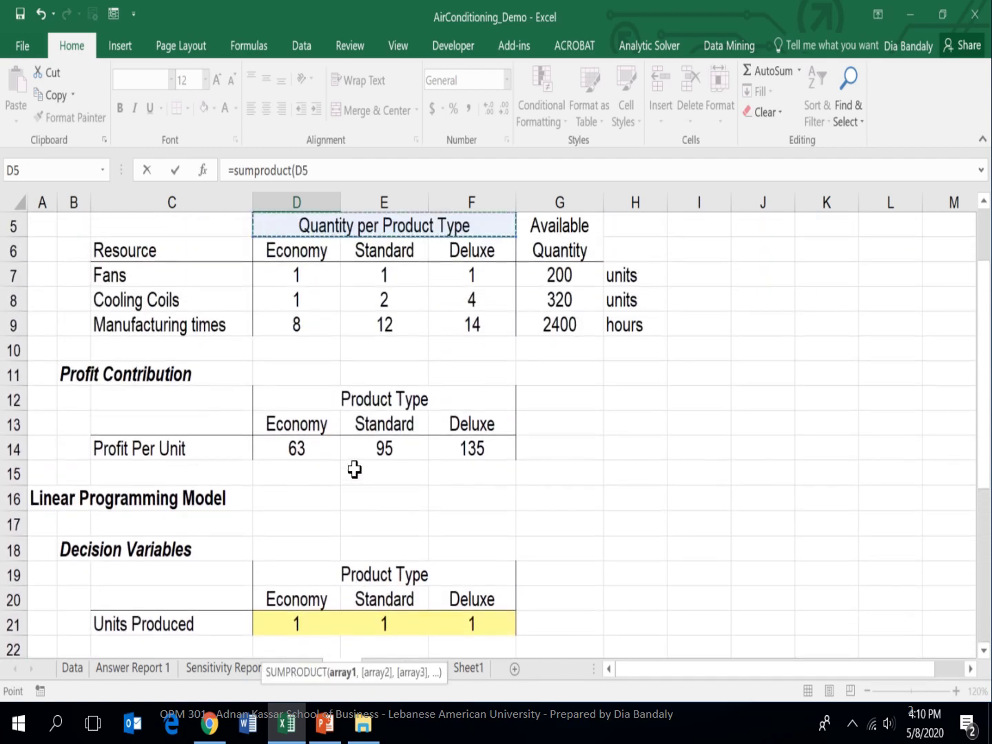
{"action": "key", "text": "Down"}
{"action": "key", "text": "Down"}
{"action": "key", "text": "shift+Right"}
{"action": "key", "text": "shift+Right"}
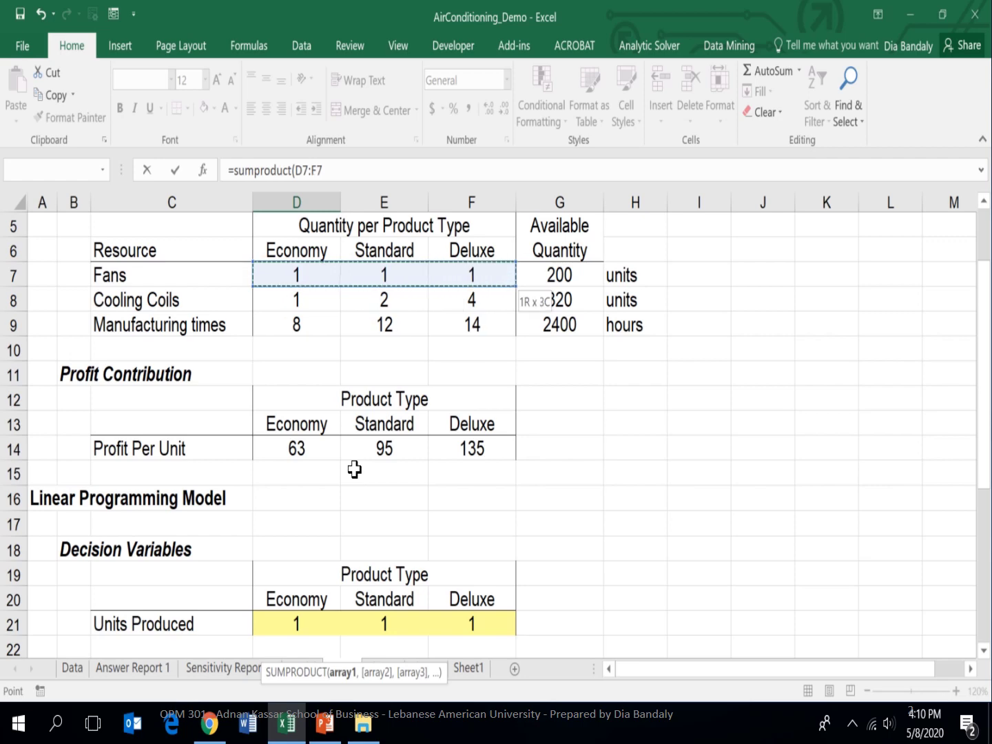
{"action": "type", "text": ","}
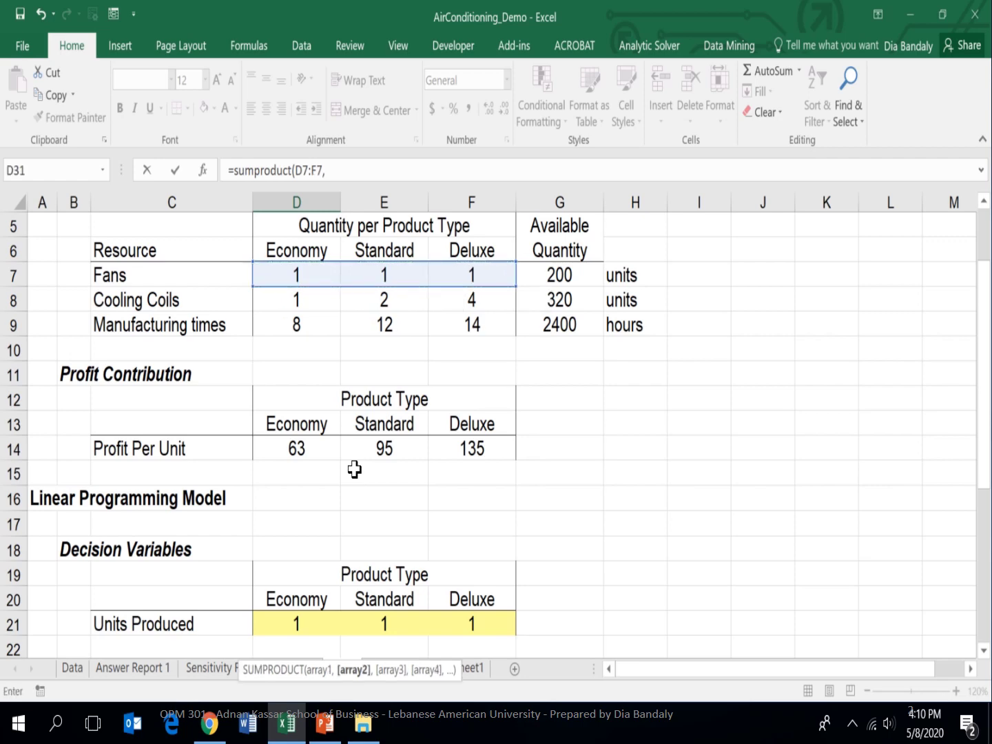
{"action": "left_click_drag", "start_coordinate": [301, 622], "coordinate": [454, 626]}
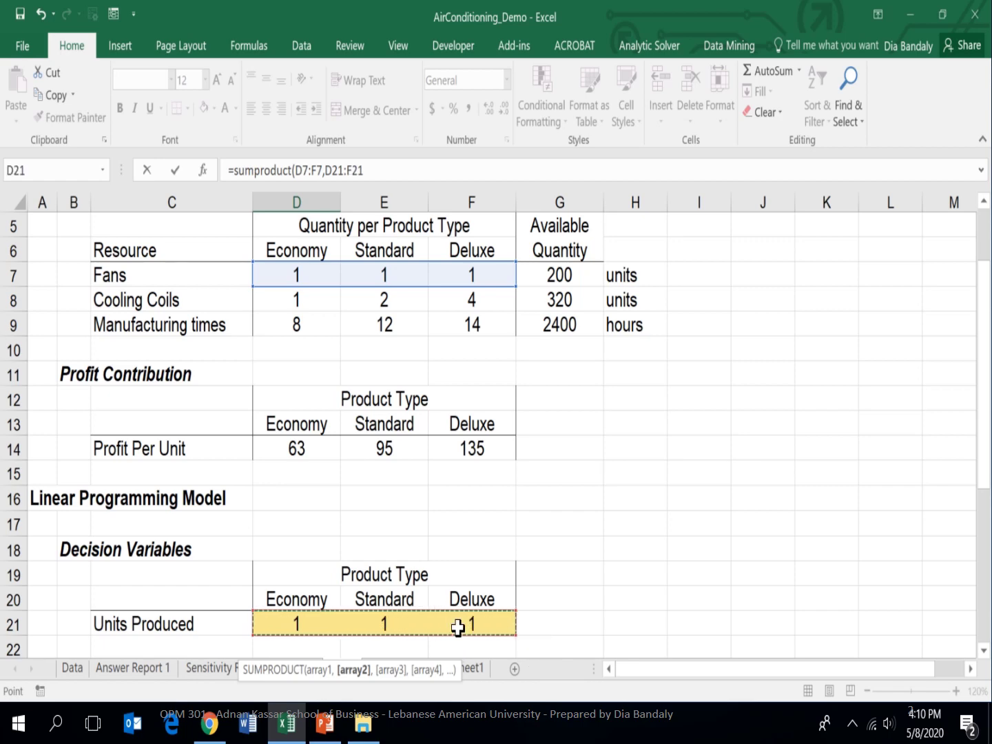
{"action": "type", "text": ")"}
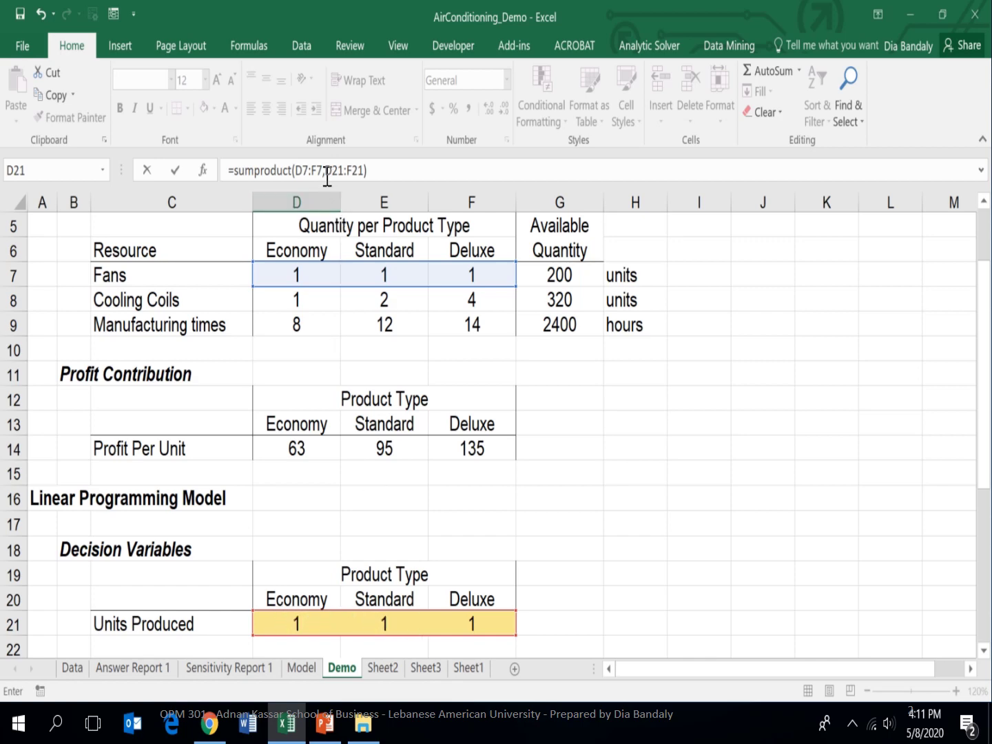
- Make the units reference absolute ($D$21:$F$21) and fill the Fans usage formula down to D33
{"action": "left_click_drag", "start_coordinate": [326, 171], "coordinate": [363, 171]}
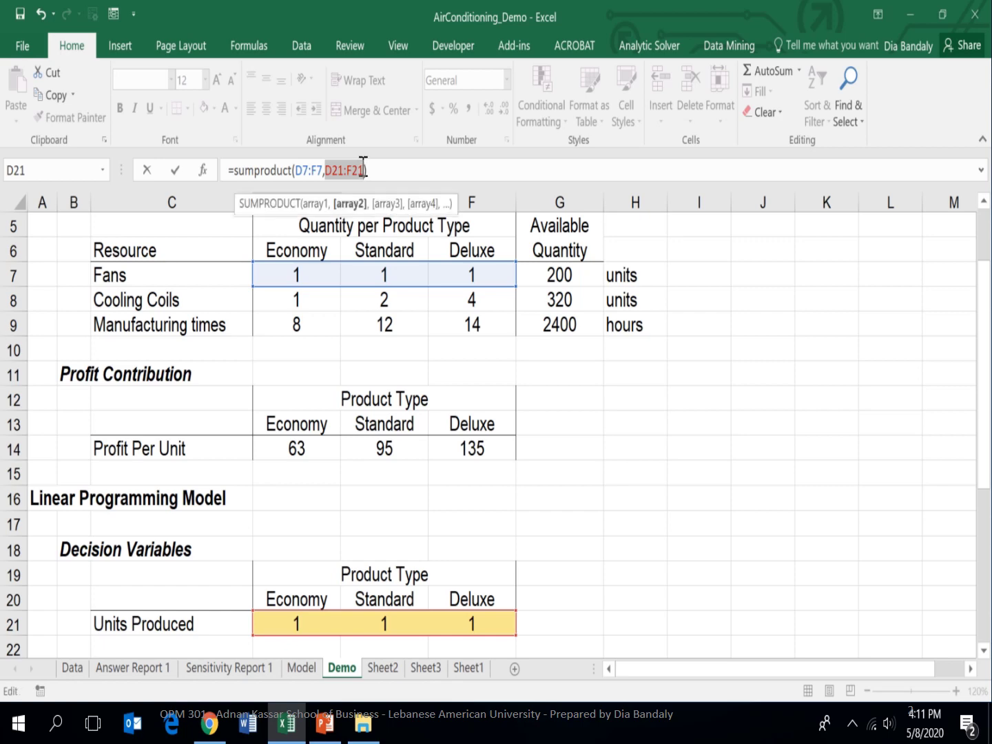
{"action": "key", "text": "F4"}
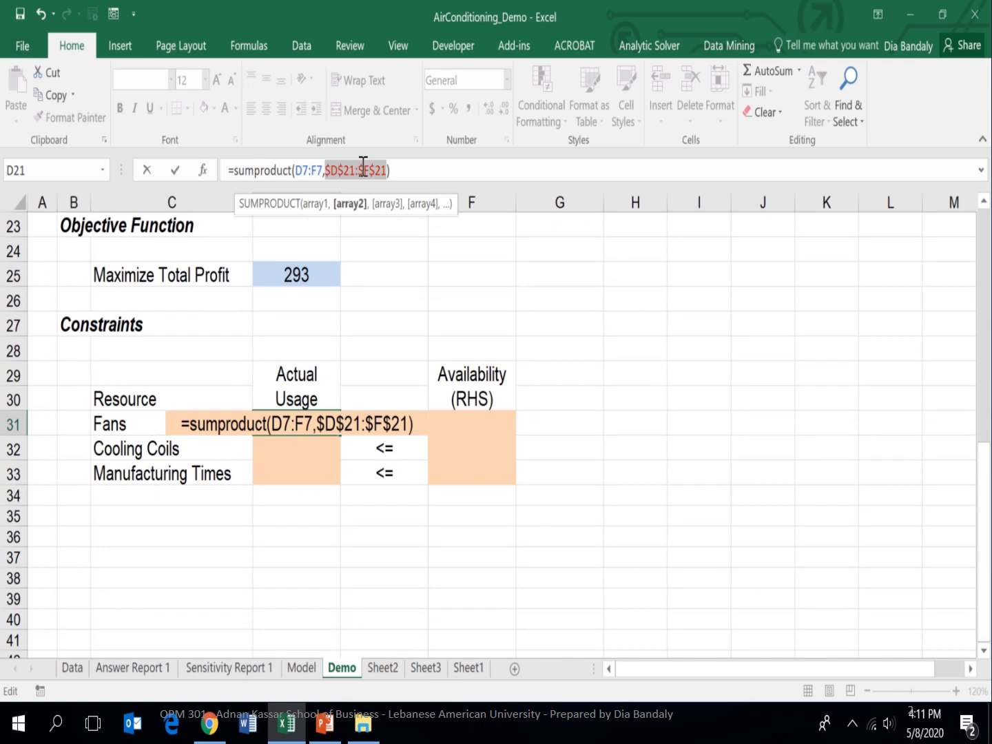
{"action": "key", "text": "Return"}
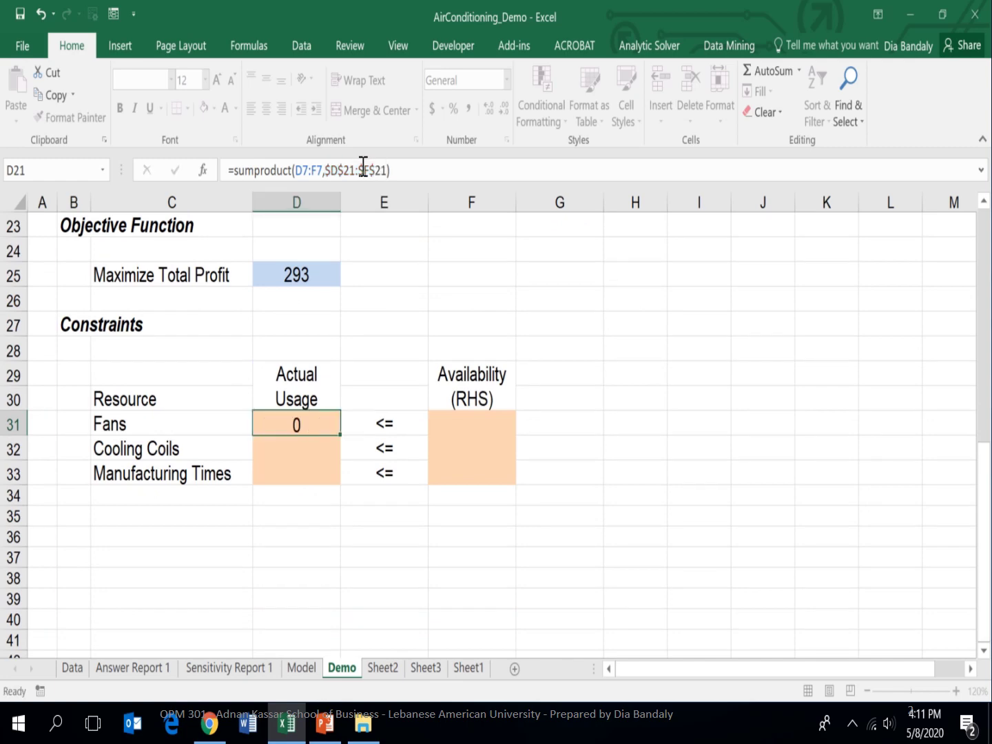
{"action": "left_click", "coordinate": [302, 426]}
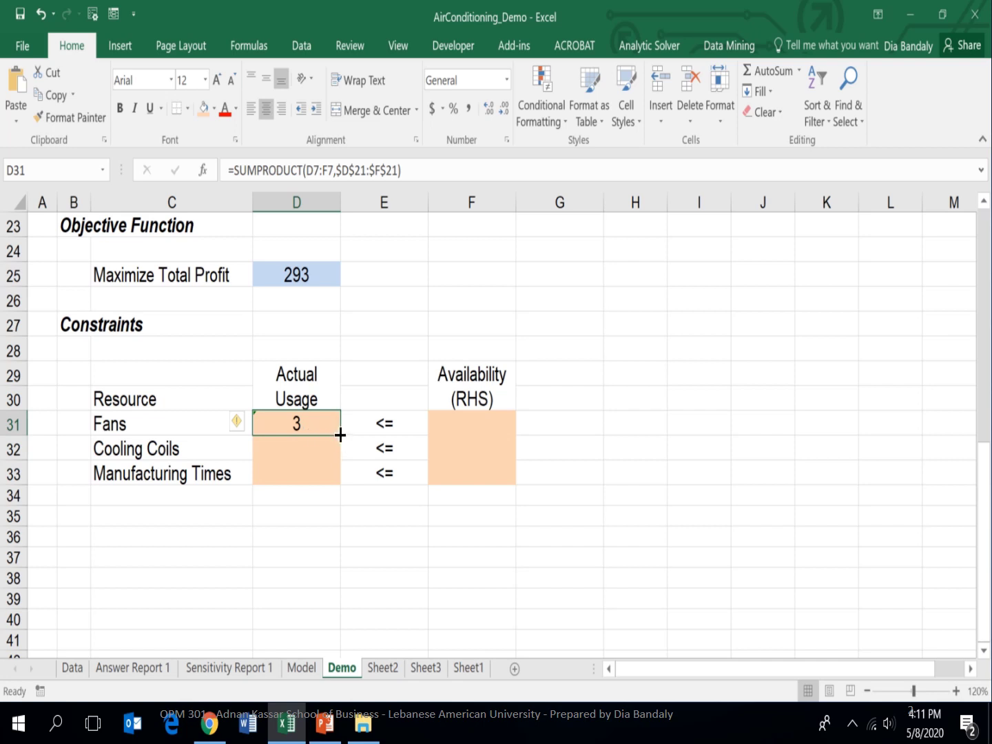
{"action": "left_click_drag", "start_coordinate": [340, 436], "coordinate": [336, 484]}
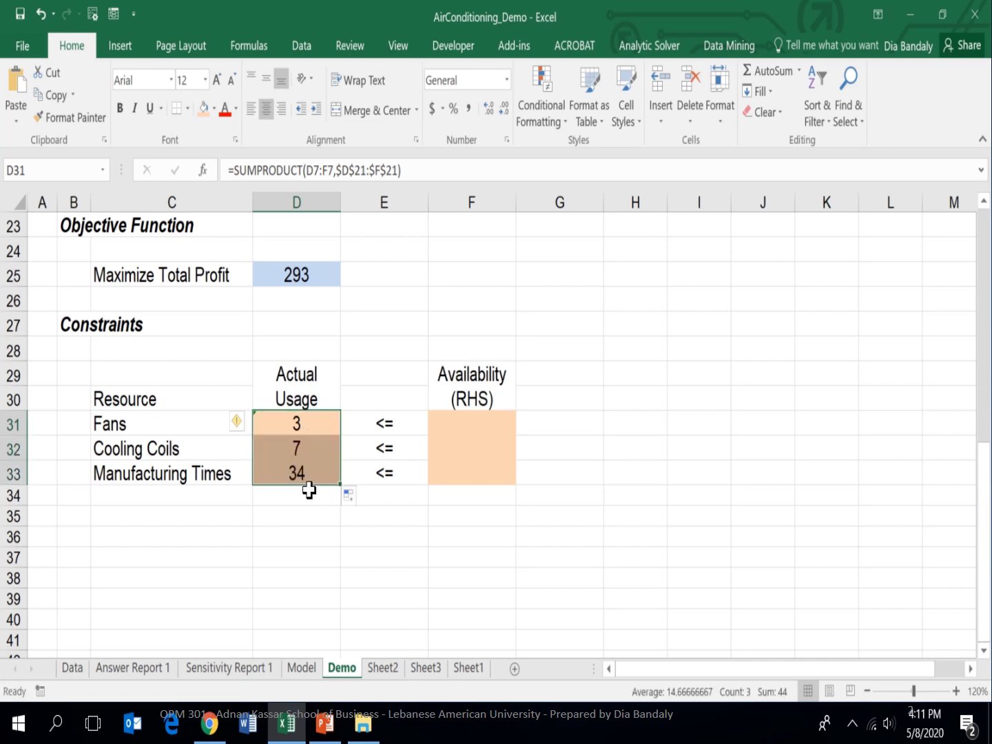
- Check the usage results 3, 7 and 34, including =SUMPRODUCT(D9:F9,$D$21:$F$21) for Manufacturing Times
{"action": "left_click", "coordinate": [308, 472]}
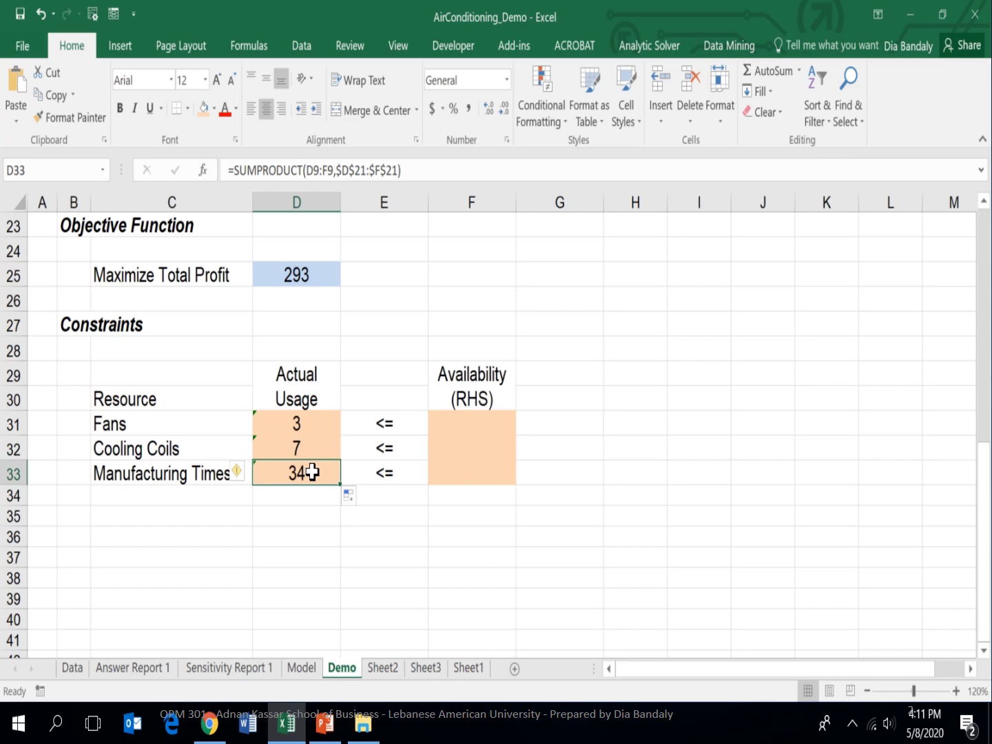
{"action": "scroll", "coordinate": [312, 471], "scroll_direction": "up", "scroll_amount": 7}
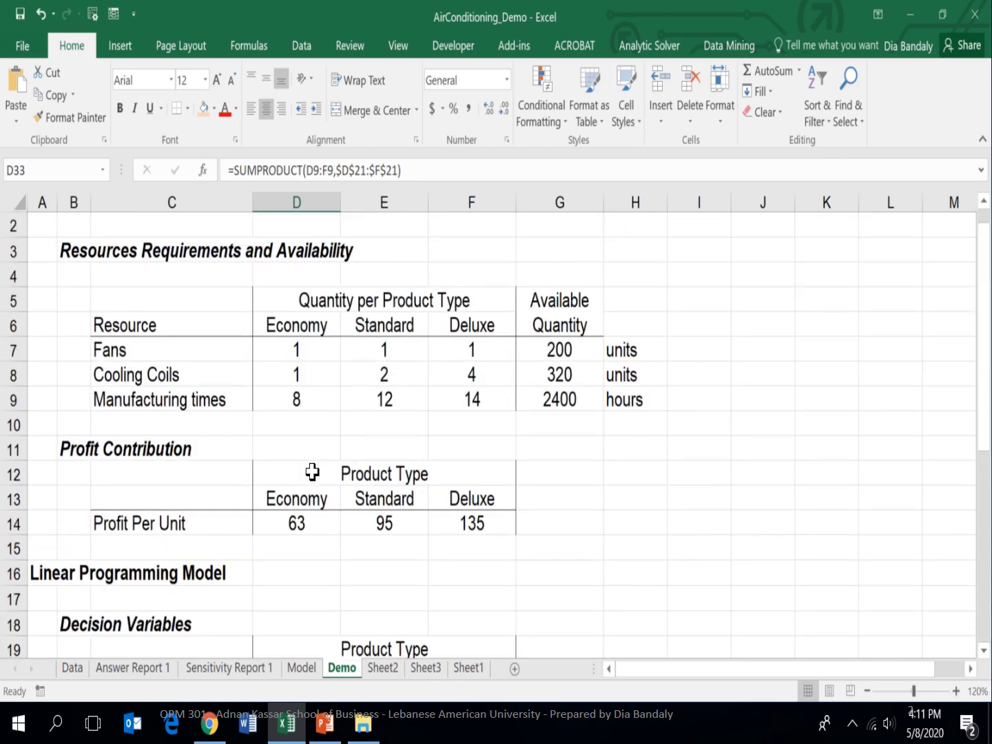
{"action": "left_click_drag", "start_coordinate": [291, 400], "coordinate": [448, 402]}
{"action": "scroll", "coordinate": [324, 420], "scroll_direction": "down", "scroll_amount": 4}
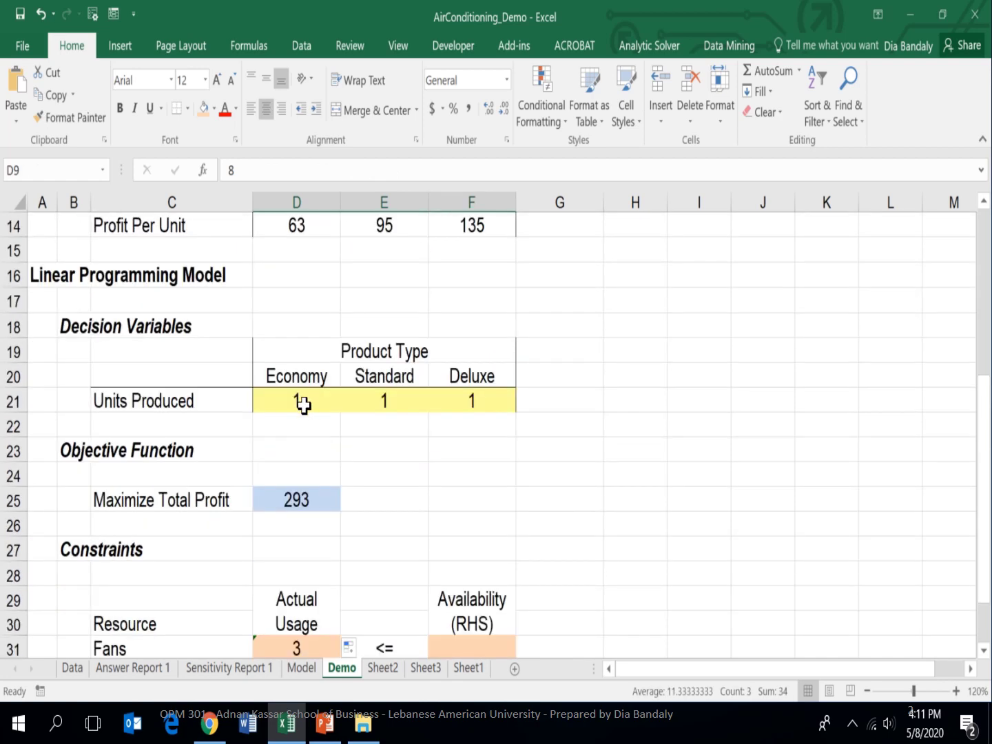
{"action": "scroll", "coordinate": [300, 424], "scroll_direction": "down", "scroll_amount": 2}
{"action": "scroll", "coordinate": [277, 529], "scroll_direction": "down", "scroll_amount": 1}
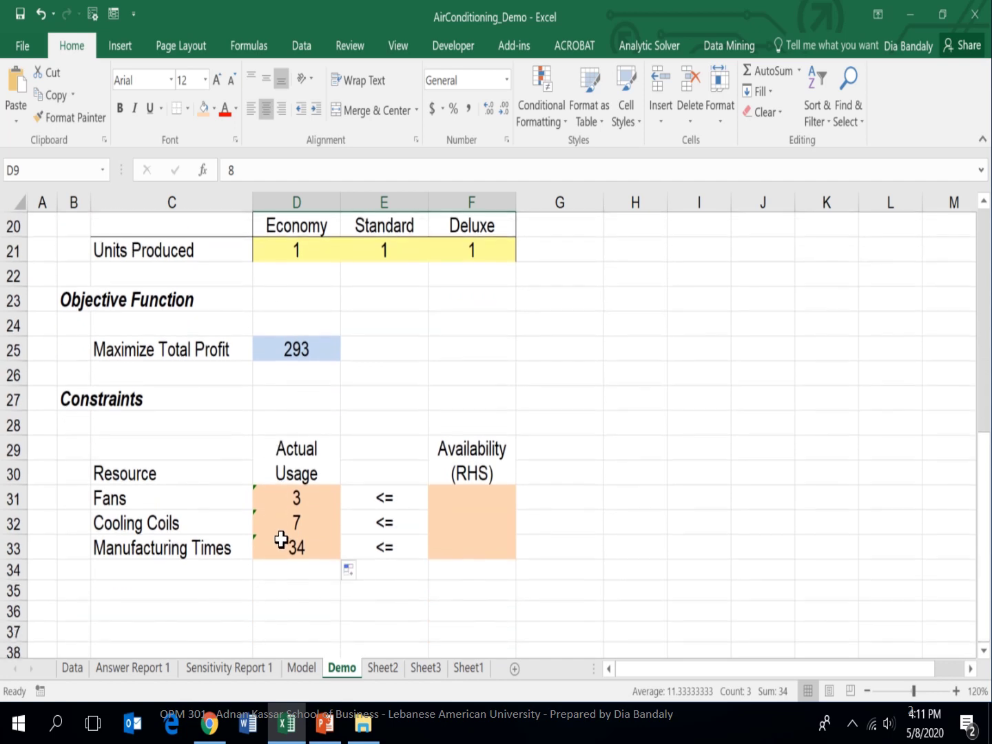
{"action": "left_click", "coordinate": [282, 543]}
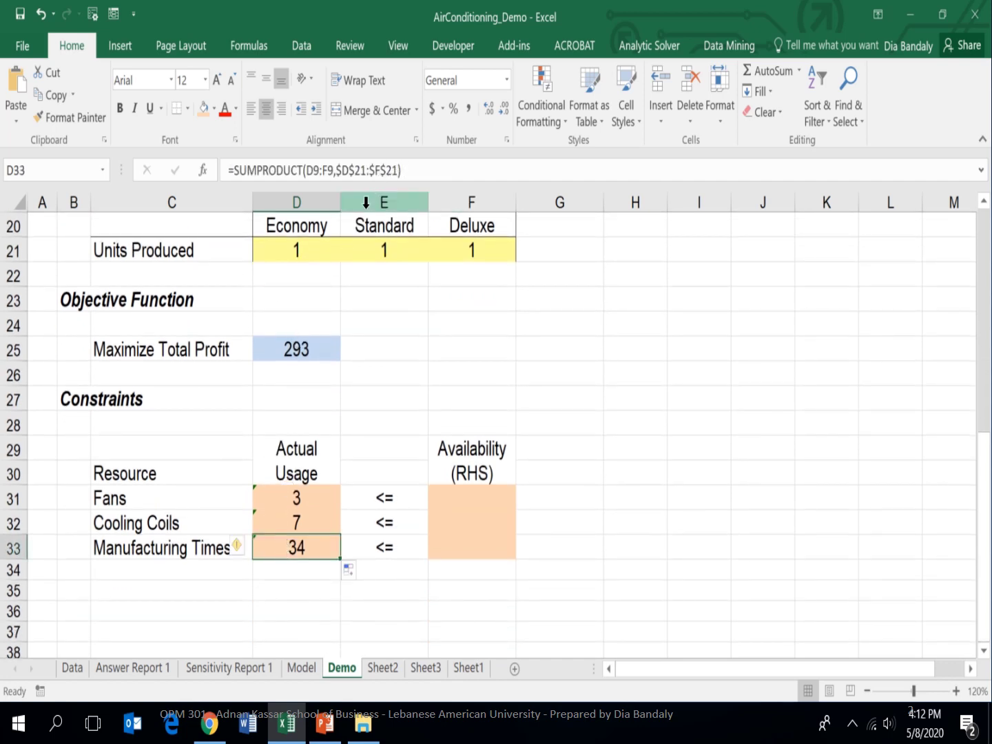
- Link Fans availability F31 to G7 and fill down to F33, showing 200, 320 and 2400
{"action": "left_click", "coordinate": [467, 496]}
{"action": "type", "text": "="}
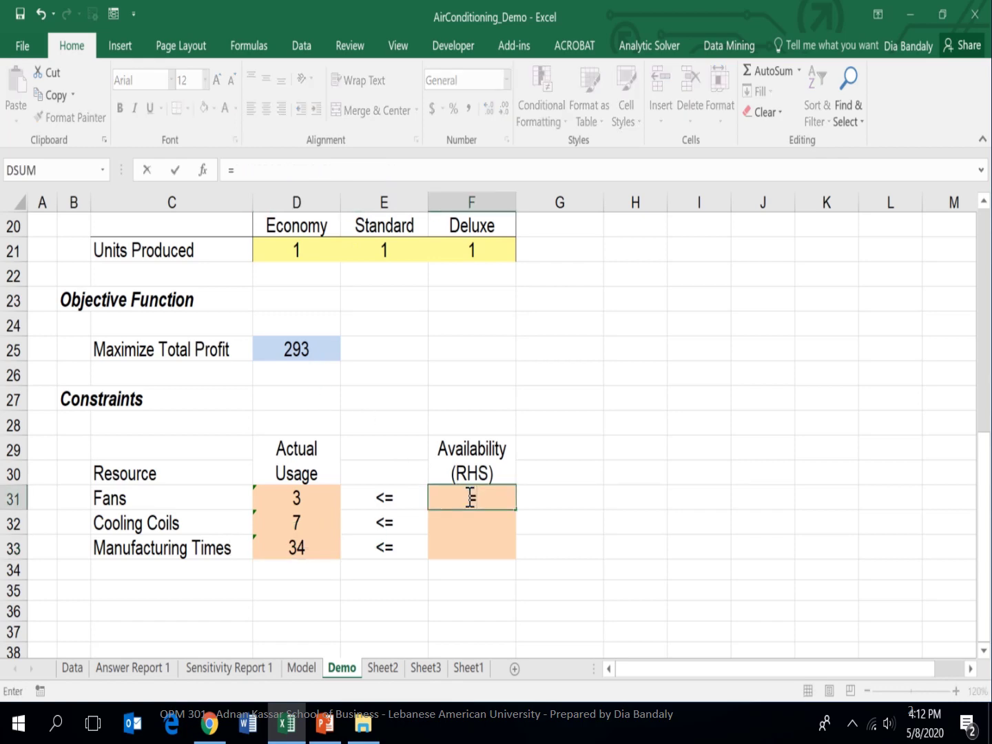
{"action": "key", "text": "Up"}
{"action": "key", "text": "Up"}
{"action": "key", "text": "Up"}
{"action": "key", "text": "Up"}
{"action": "key", "text": "Up"}
{"action": "key", "text": "Up"}
{"action": "key", "text": "Up"}
{"action": "key", "text": "Up"}
{"action": "key", "text": "Up"}
{"action": "key", "text": "Up"}
{"action": "key", "text": "Up"}
{"action": "key", "text": "Up"}
{"action": "key", "text": "Up"}
{"action": "key", "text": "Up"}
{"action": "key", "text": "Up"}
{"action": "key", "text": "Up"}
{"action": "key", "text": "Up"}
{"action": "key", "text": "Up"}
{"action": "key", "text": "Up"}
{"action": "key", "text": "Up"}
{"action": "key", "text": "Up"}
{"action": "key", "text": "Up"}
{"action": "key", "text": "Up"}
{"action": "key", "text": "Up"}
{"action": "key", "text": "Up"}
{"action": "key", "text": "Up"}
{"action": "key", "text": "Up"}
{"action": "key", "text": "Up"}
{"action": "key", "text": "Up"}
{"action": "key", "text": "Up"}
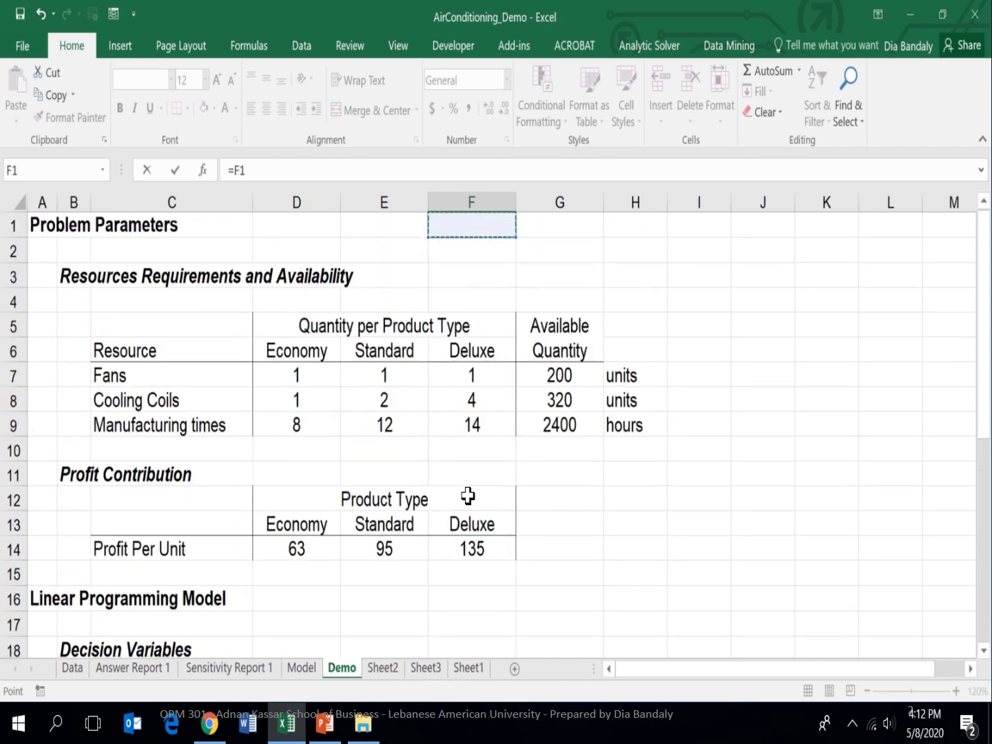
{"action": "key", "text": "Down"}
{"action": "key", "text": "Down"}
{"action": "key", "text": "Down"}
{"action": "key", "text": "Down"}
{"action": "key", "text": "Down"}
{"action": "key", "text": "Down"}
{"action": "key", "text": "Right"}
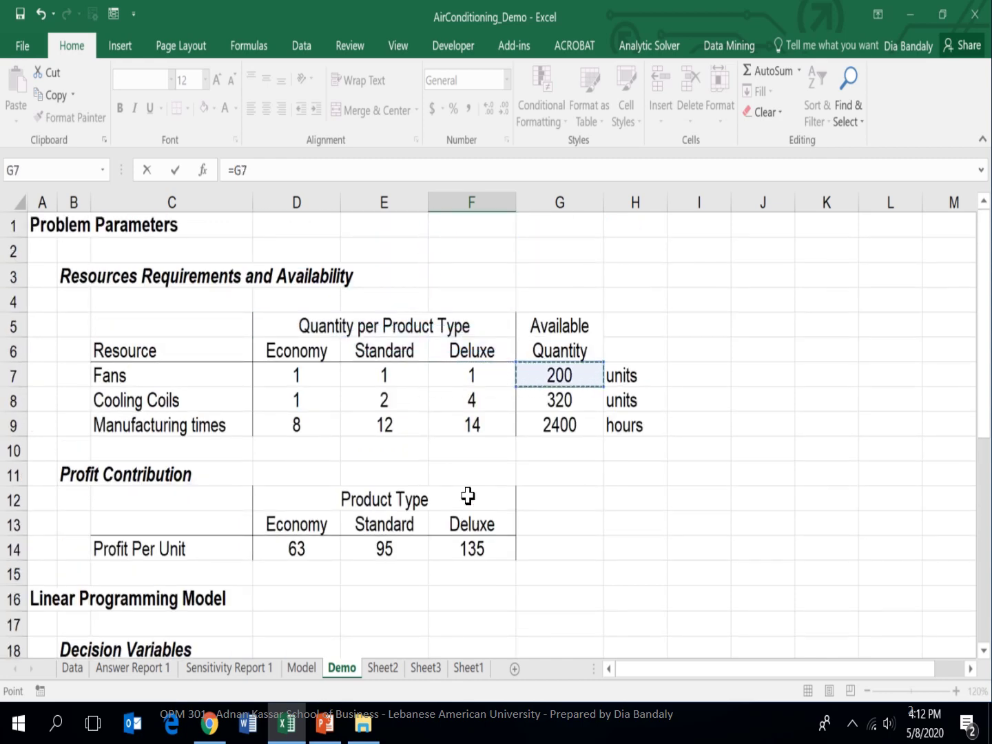
{"action": "key", "text": "Return"}
{"action": "scroll", "coordinate": [468, 493], "scroll_direction": "down", "scroll_amount": 1}
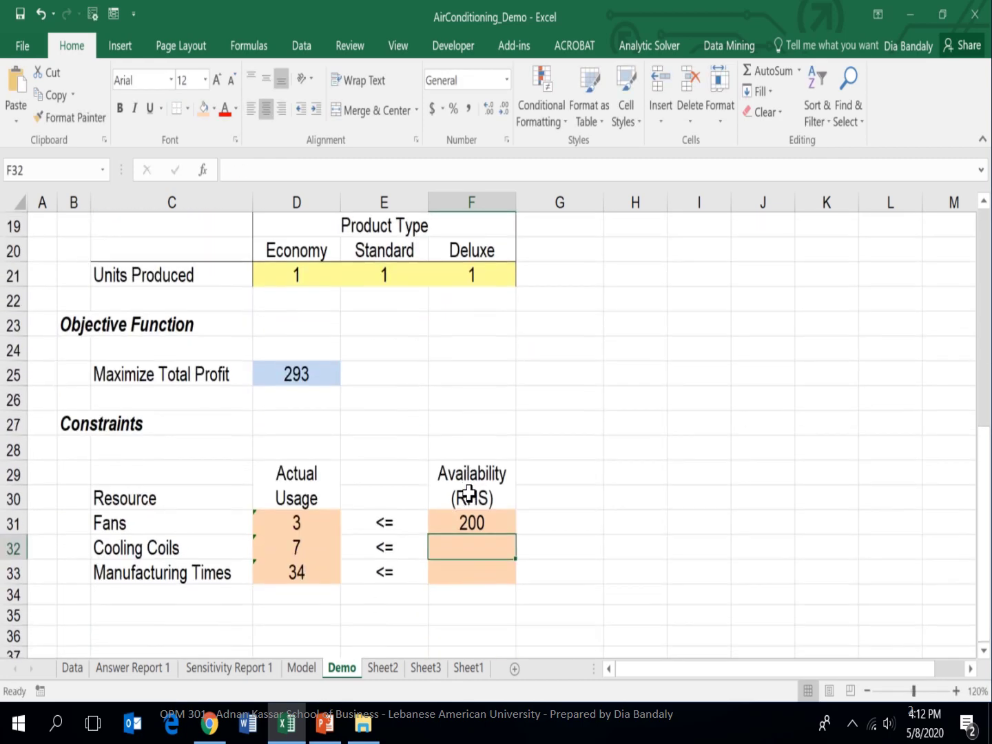
{"action": "left_click", "coordinate": [482, 523]}
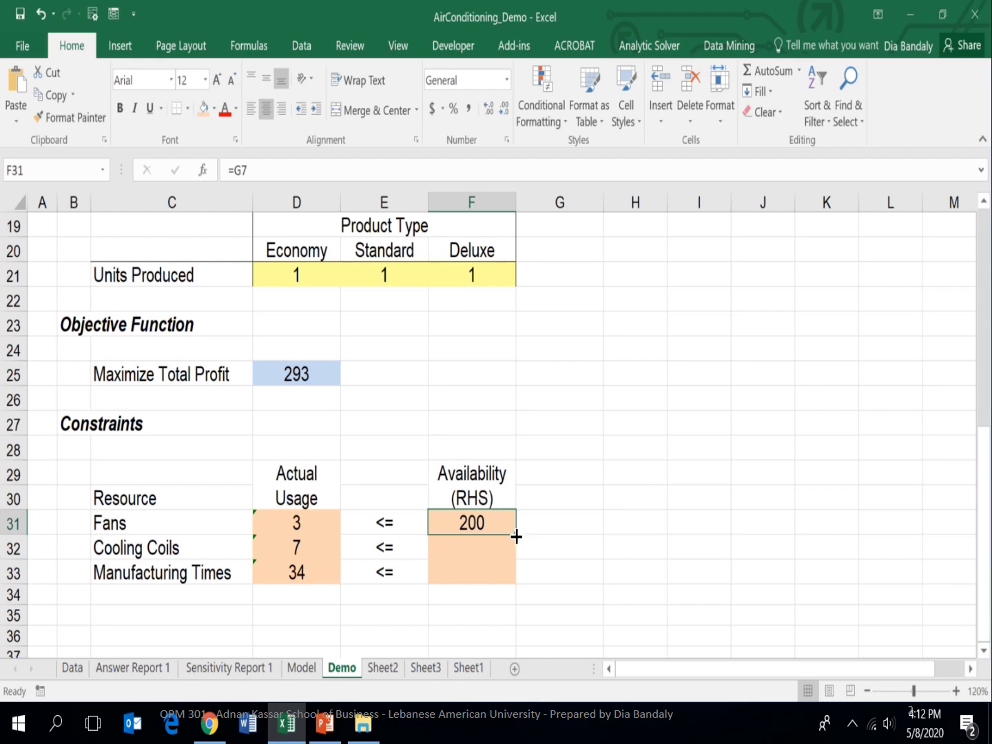
{"action": "left_click_drag", "start_coordinate": [516, 533], "coordinate": [514, 586]}
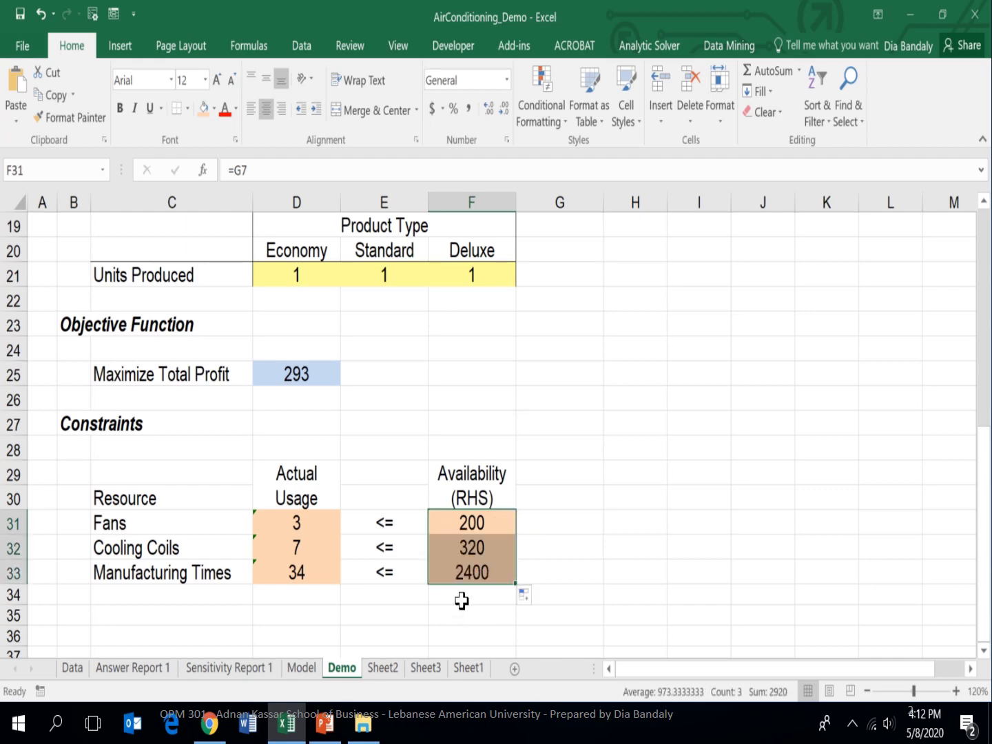
{"action": "left_click", "coordinate": [412, 482]}
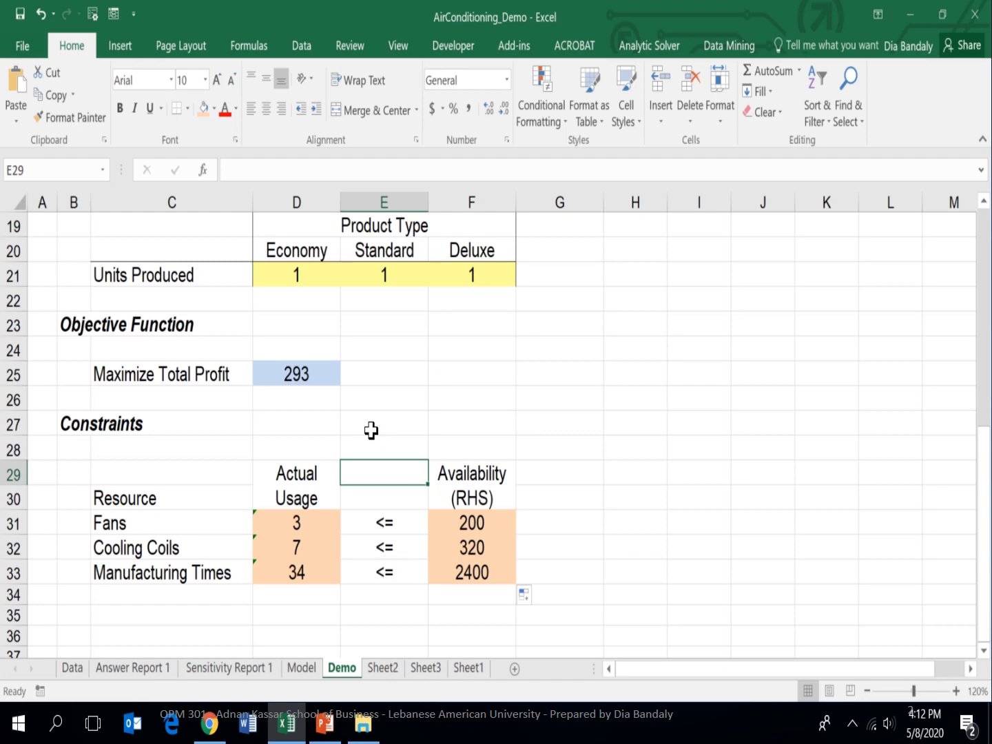
- Review the total profit, Units Produced, usage values and the F31 link to G7
{"action": "scroll", "coordinate": [370, 431], "scroll_direction": "up", "scroll_amount": 1}
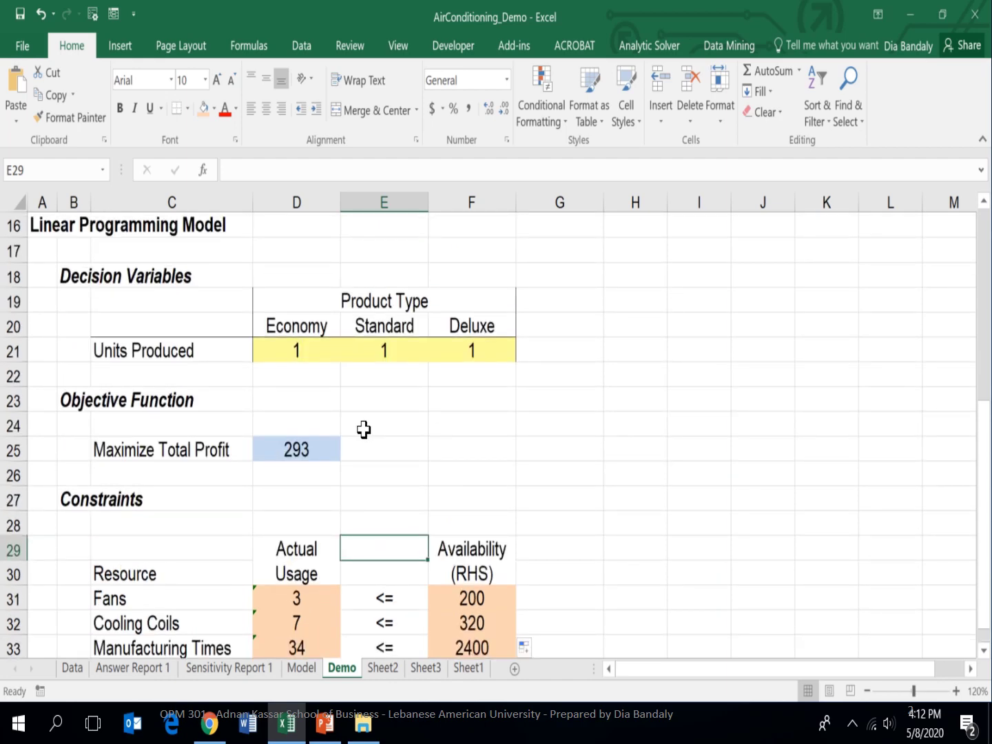
{"action": "left_click", "coordinate": [317, 449]}
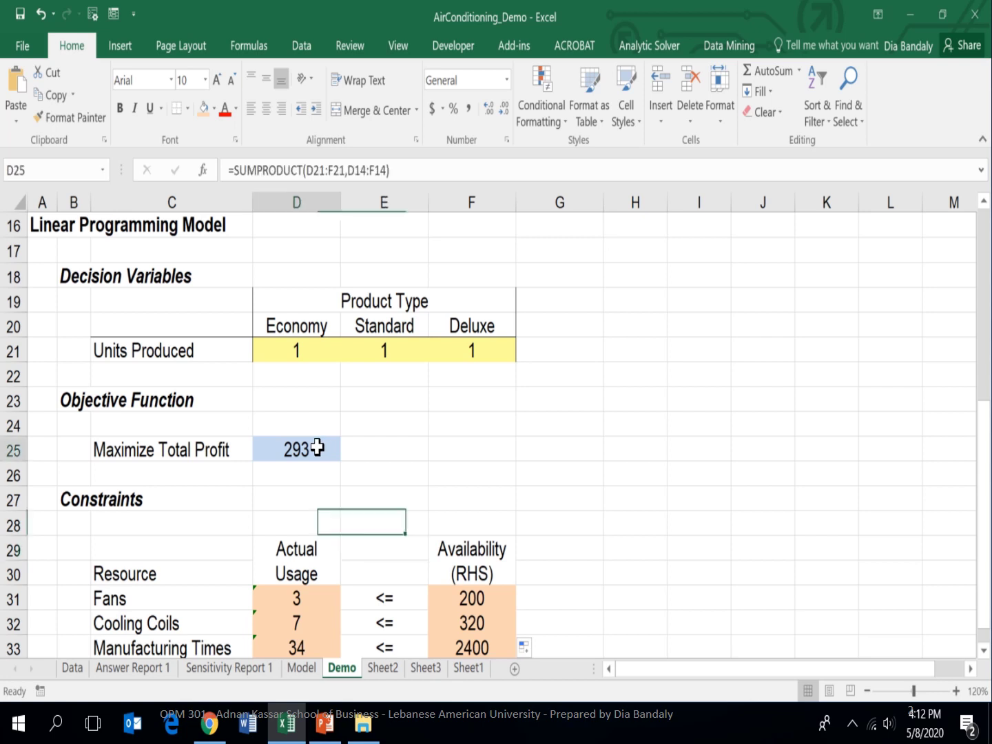
{"action": "left_click", "coordinate": [313, 351]}
{"action": "left_click", "coordinate": [369, 350]}
{"action": "left_click", "coordinate": [445, 352]}
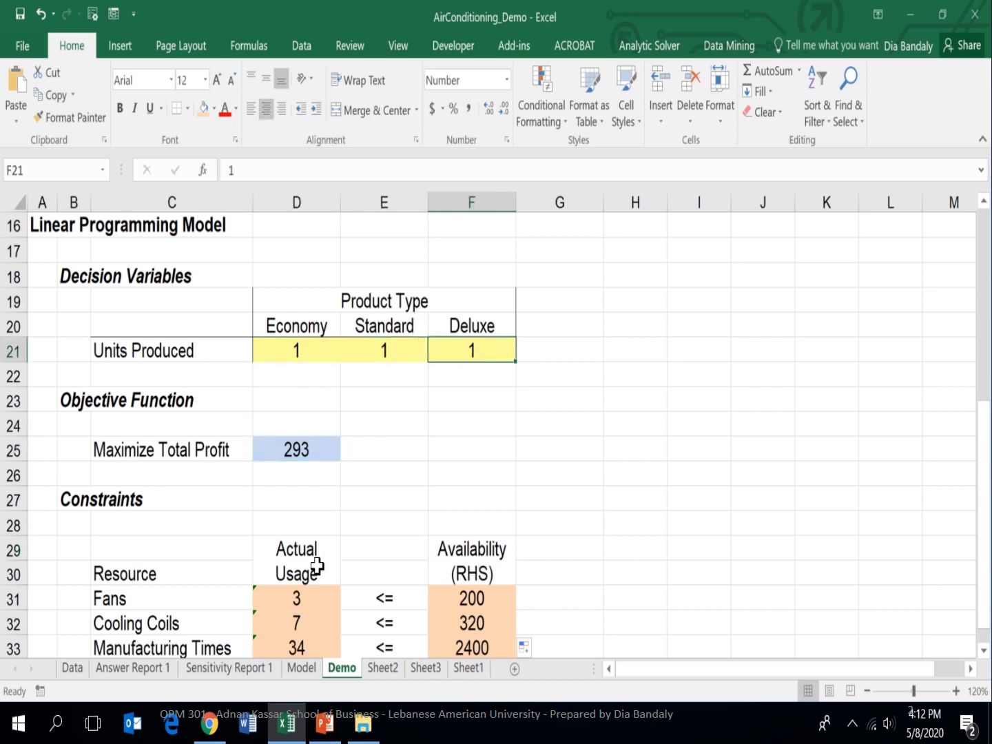
{"action": "left_click", "coordinate": [297, 598]}
{"action": "left_click", "coordinate": [296, 624]}
{"action": "left_click", "coordinate": [450, 604]}
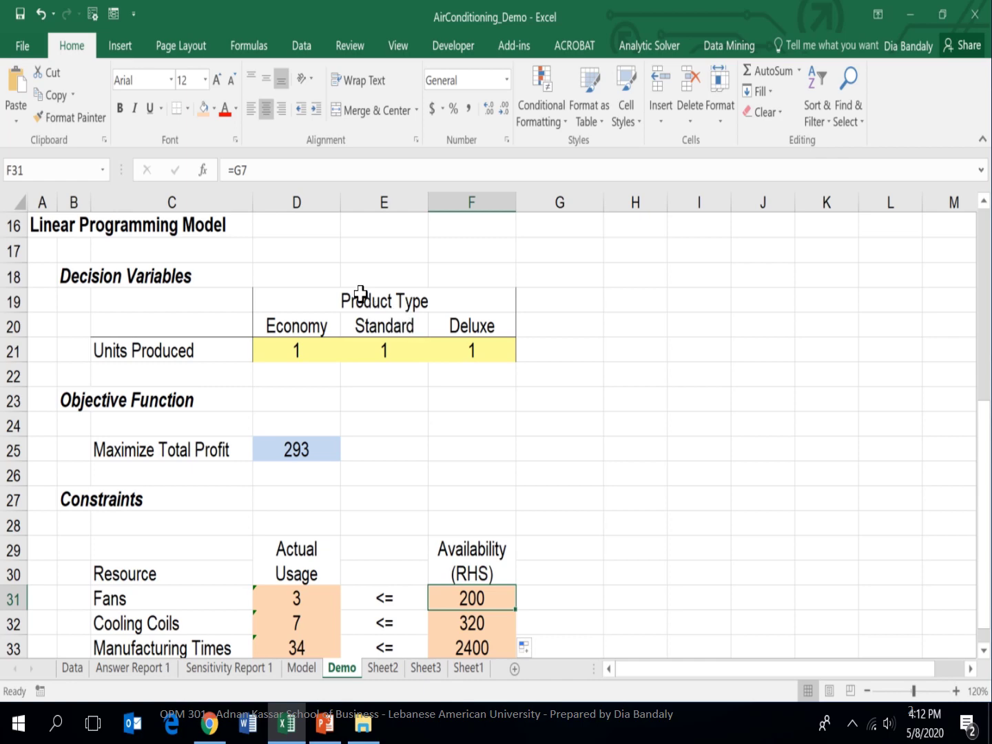
- Open Solver and reset all of its existing settings
{"action": "left_click", "coordinate": [303, 46]}
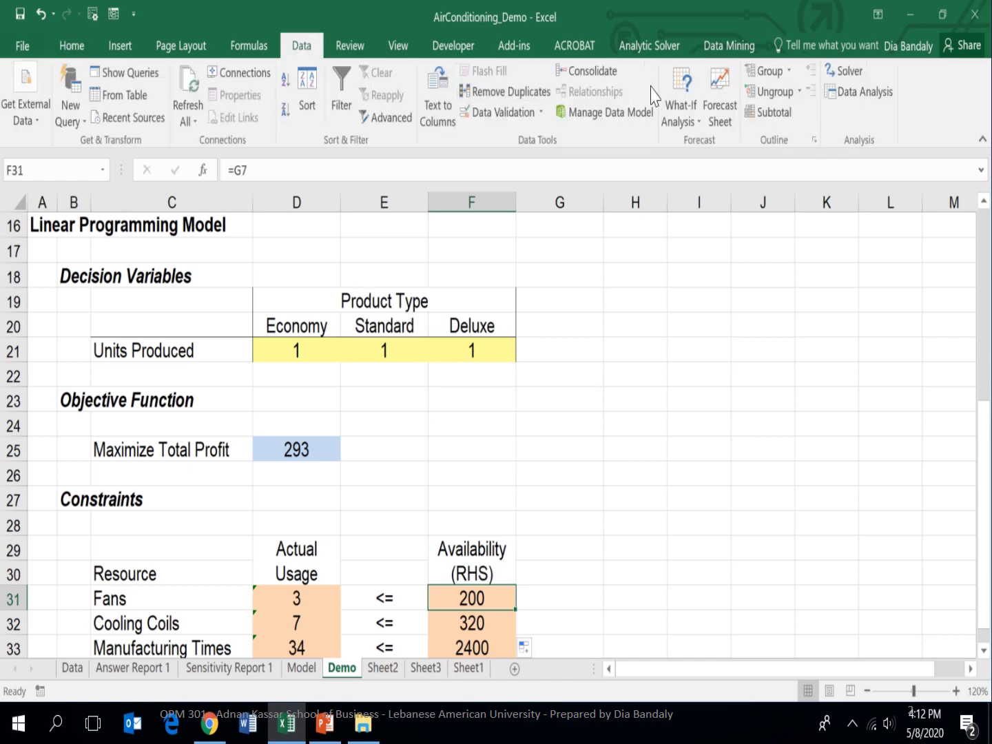
{"action": "left_click", "coordinate": [841, 70]}
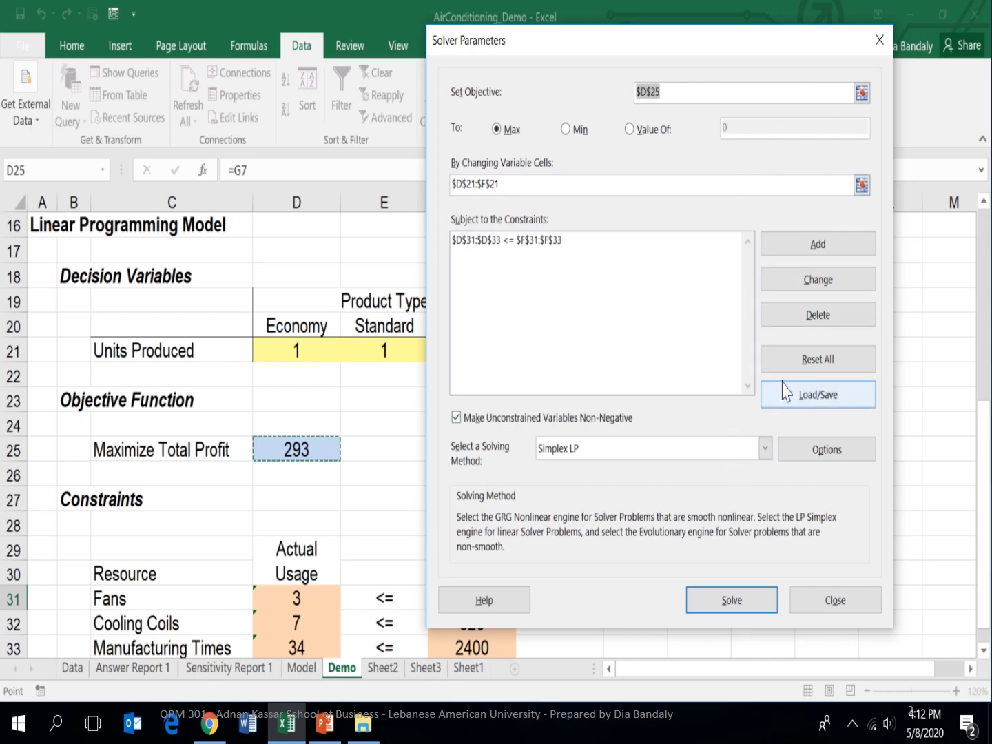
{"action": "left_click", "coordinate": [801, 368]}
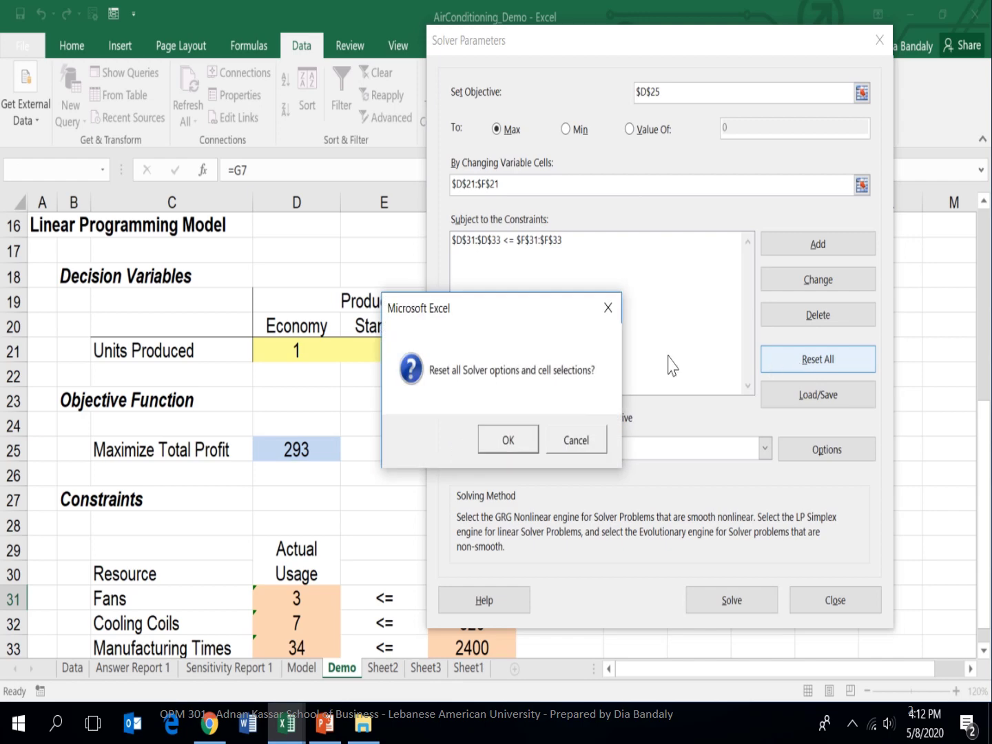
{"action": "left_click", "coordinate": [510, 441]}
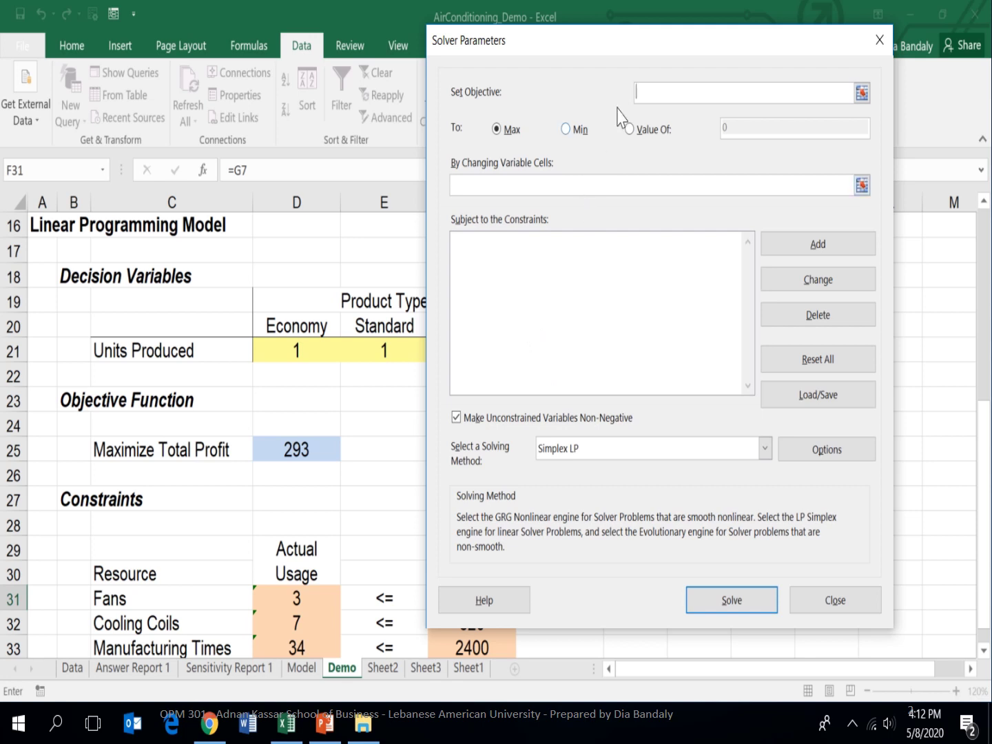
{"action": "left_click_drag", "start_coordinate": [666, 55], "coordinate": [720, 46]}
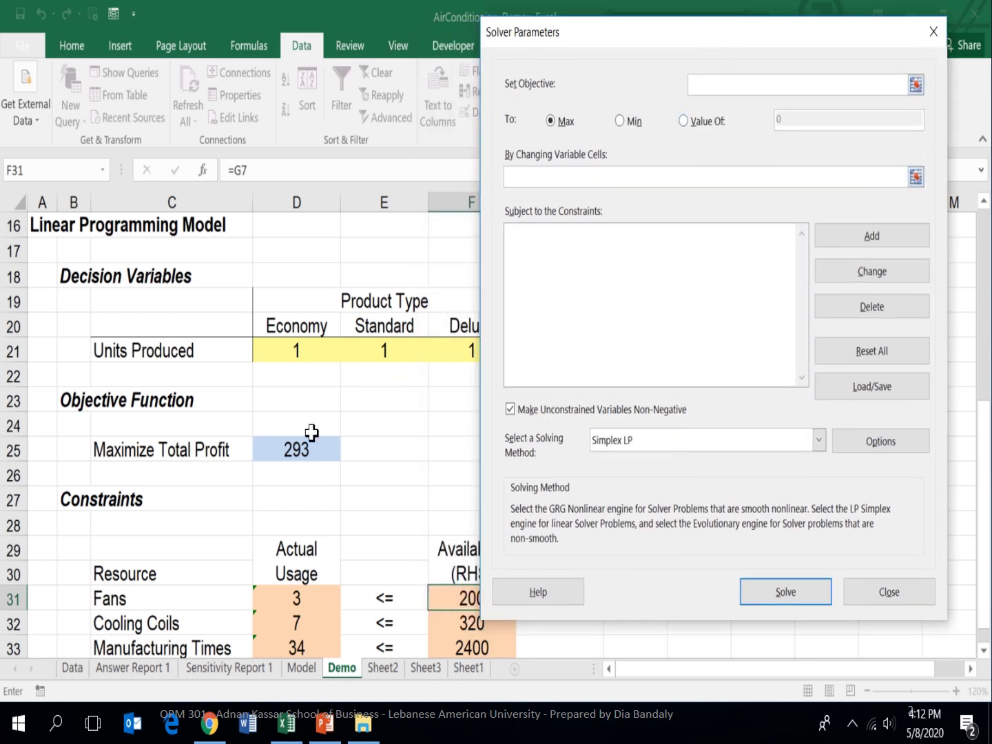
- Set objective $D$25 to Max with variable cells $D$21:$F$21
{"action": "left_click", "coordinate": [291, 451]}
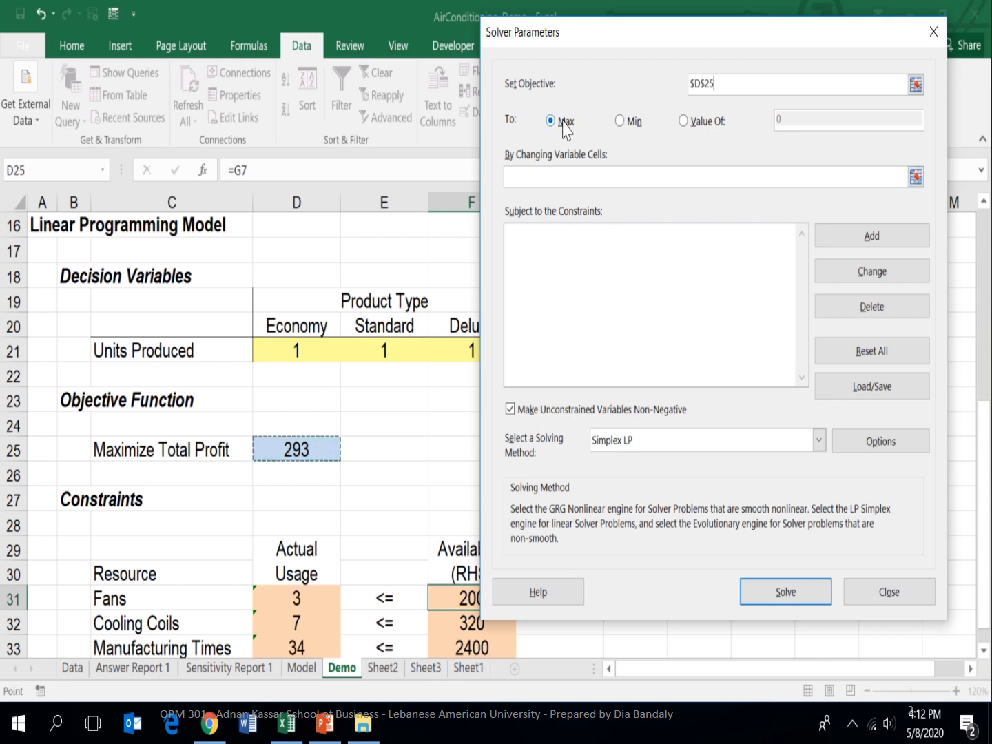
{"action": "left_click", "coordinate": [544, 180]}
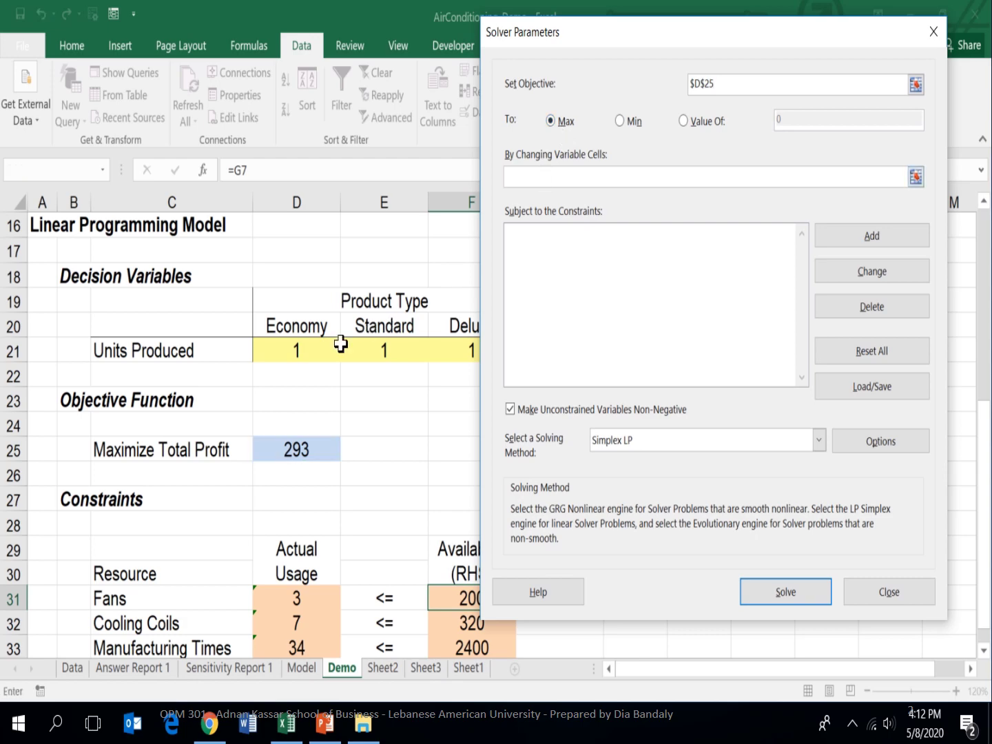
{"action": "left_click_drag", "start_coordinate": [300, 350], "coordinate": [465, 351]}
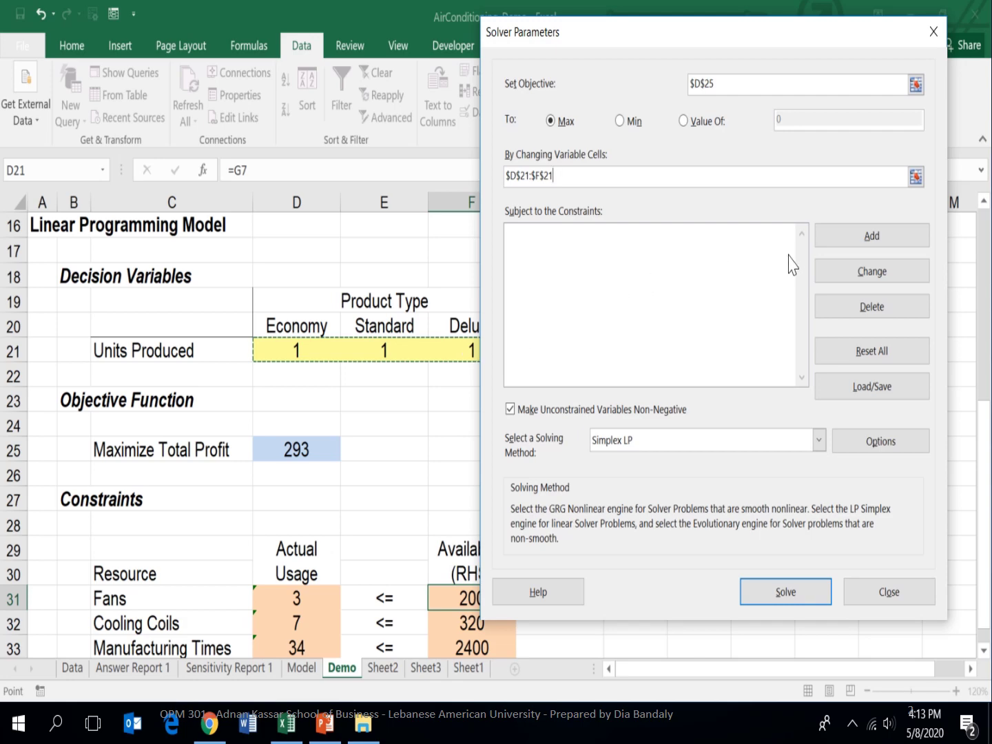
- Add the Solver constraint $D$31:$D$33 <= $F$31:$F$33
{"action": "left_click", "coordinate": [850, 241]}
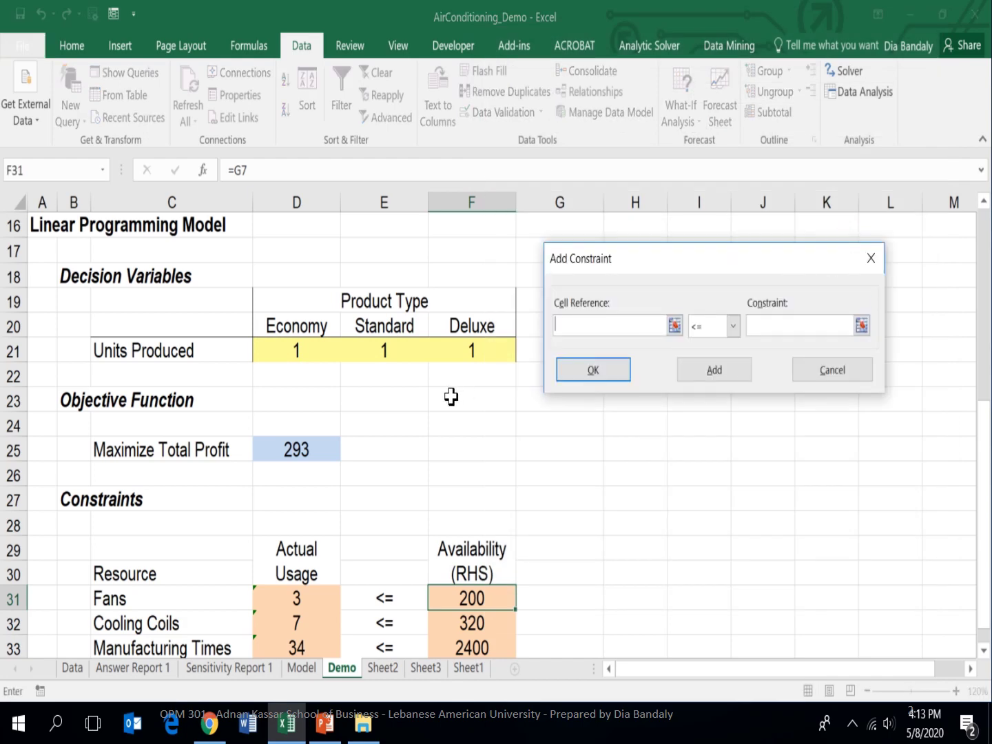
{"action": "scroll", "coordinate": [434, 405], "scroll_direction": "down", "scroll_amount": 1}
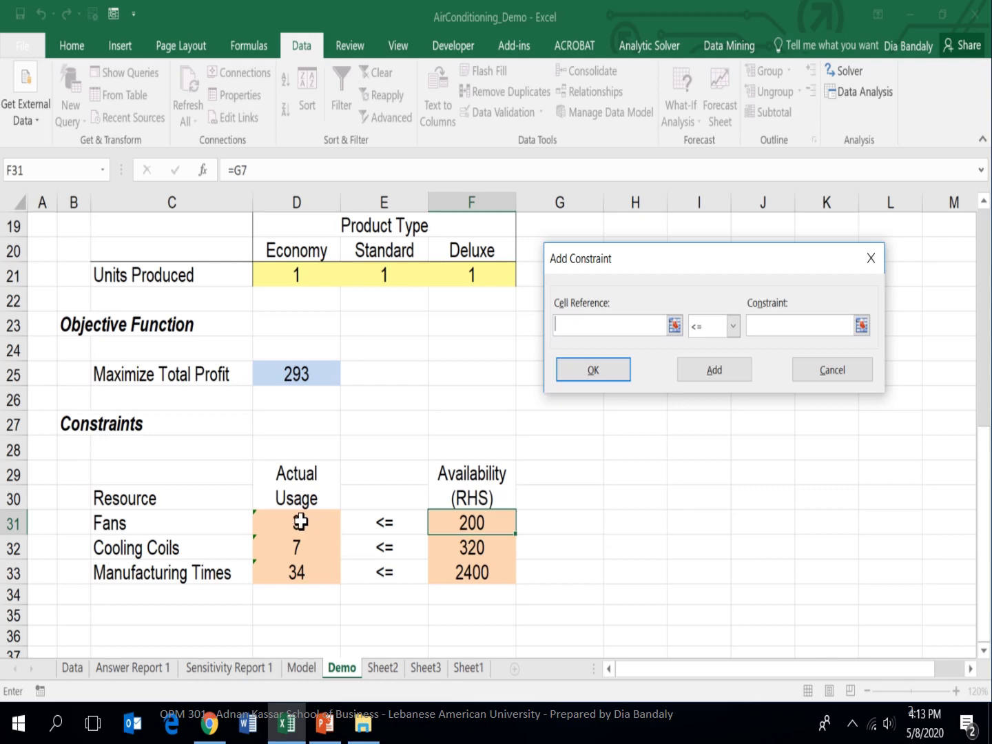
{"action": "left_click_drag", "start_coordinate": [301, 522], "coordinate": [297, 570]}
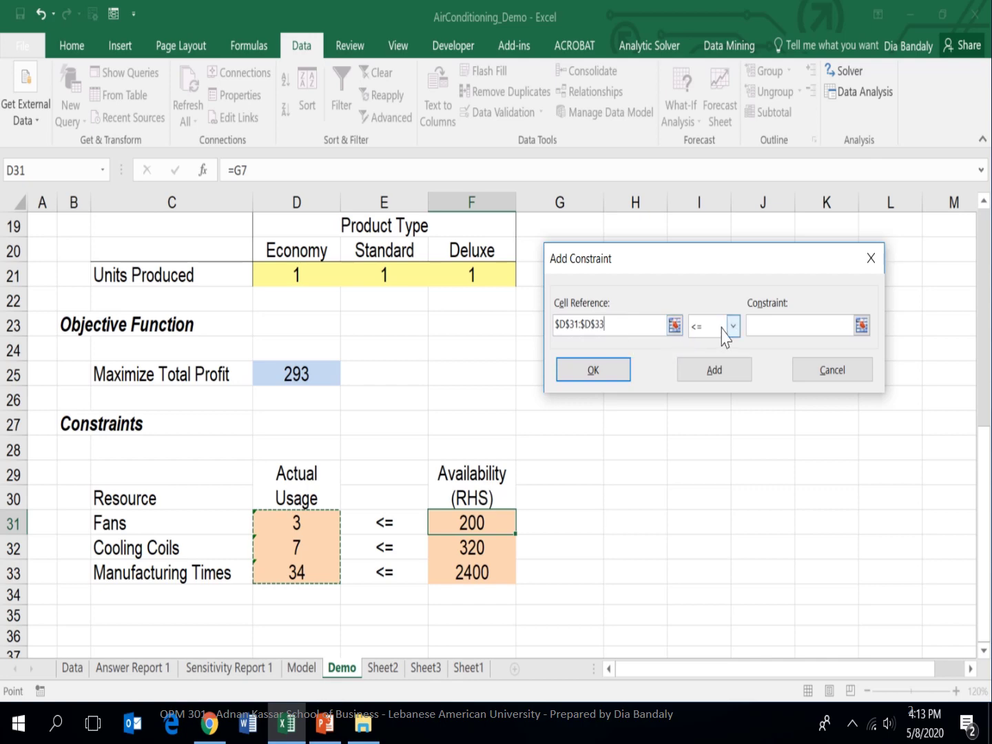
{"action": "left_click", "coordinate": [764, 326]}
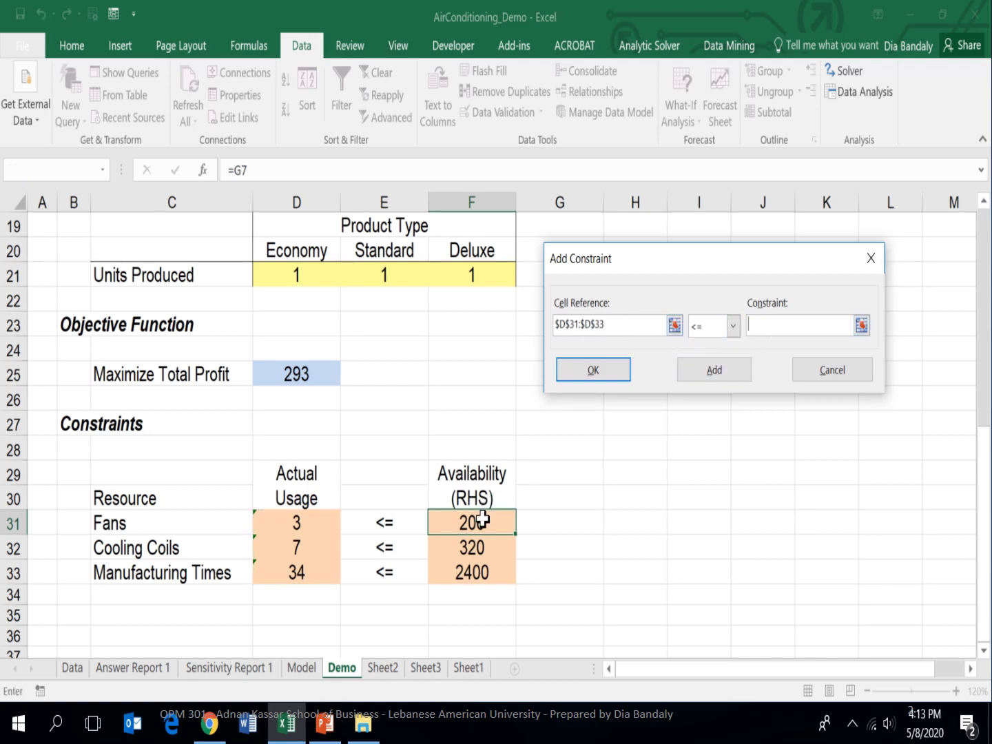
{"action": "left_click_drag", "start_coordinate": [482, 520], "coordinate": [482, 569]}
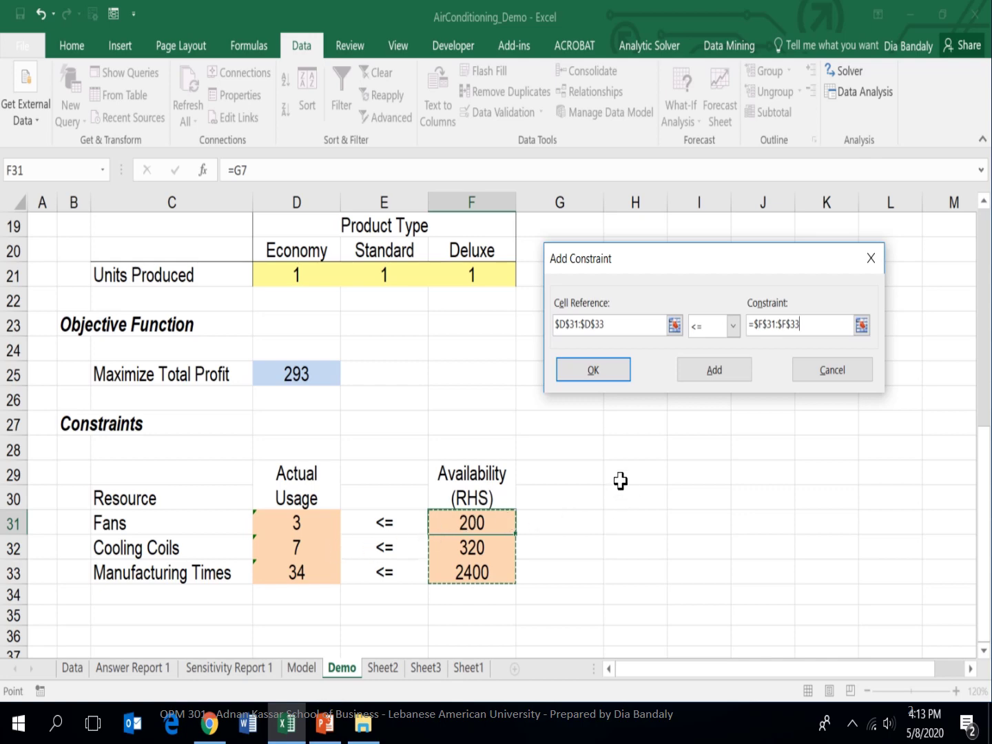
{"action": "left_click", "coordinate": [599, 374]}
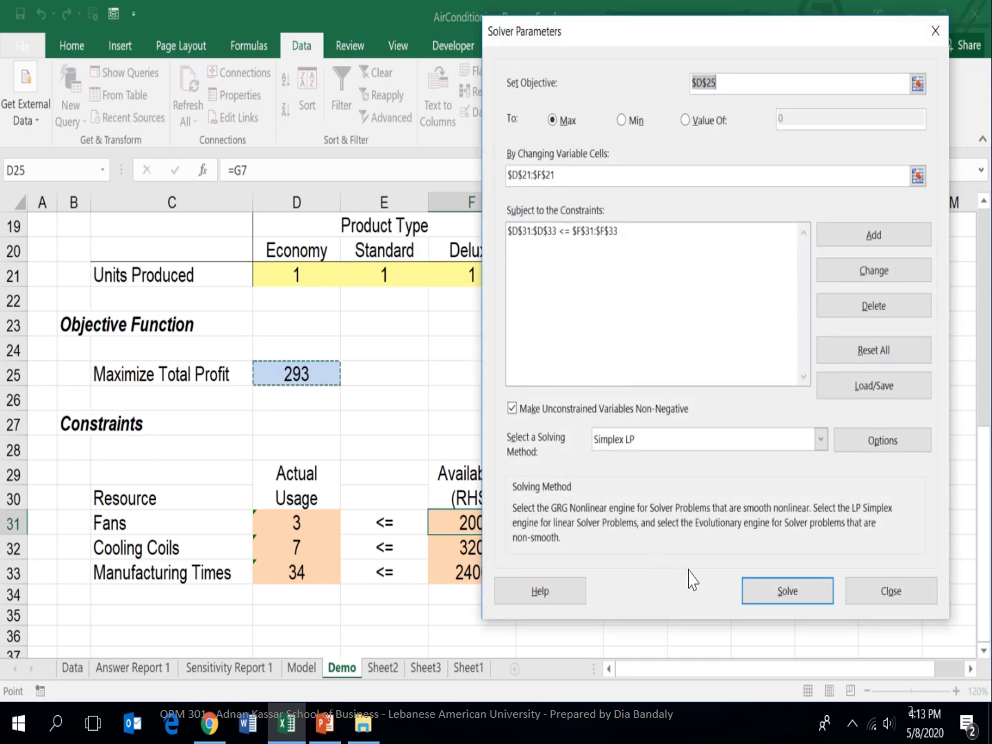
- Solve for a total profit of 16440 with 80 Economy units, and choose the Sensitivity report
{"action": "left_click", "coordinate": [786, 591]}
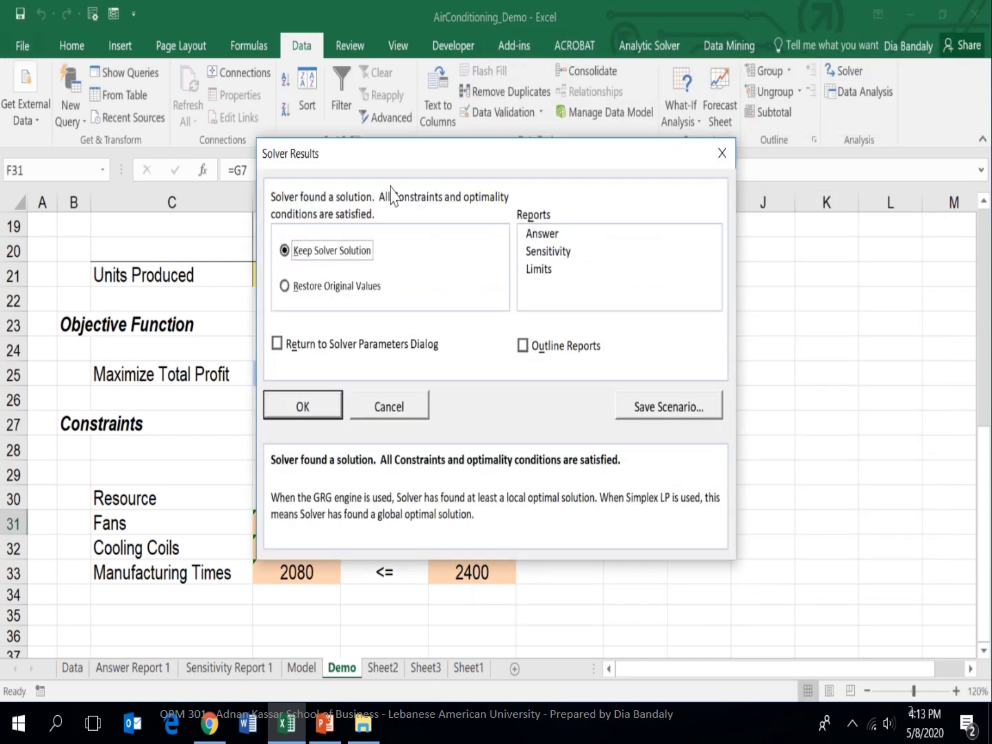
{"action": "left_click_drag", "start_coordinate": [441, 163], "coordinate": [556, 172]}
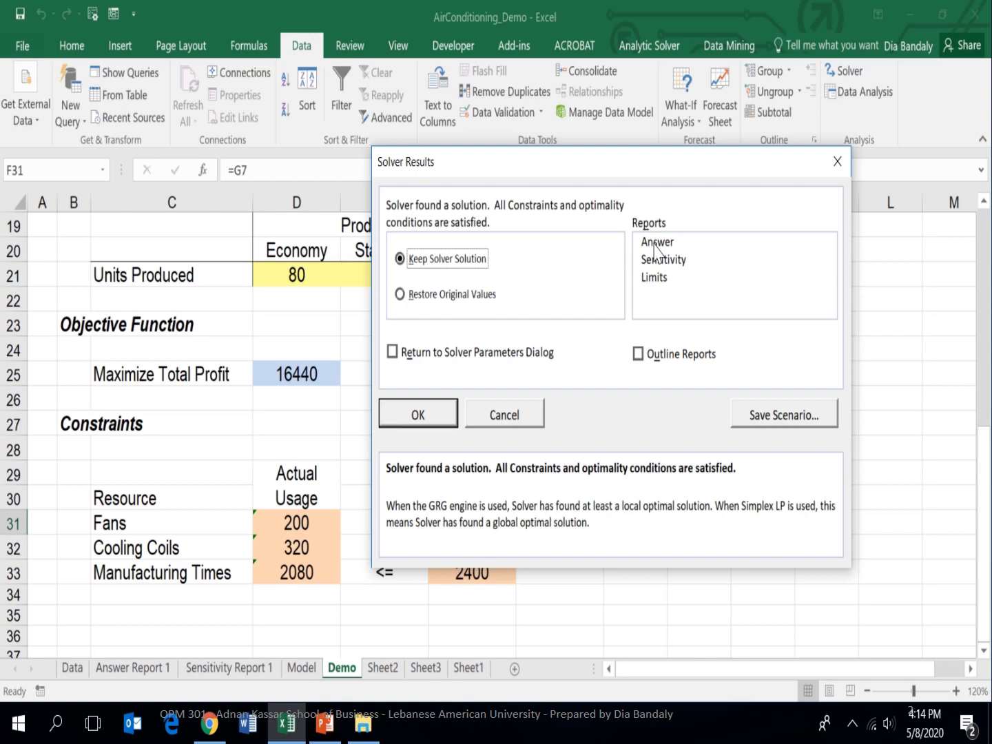
{"action": "left_click", "coordinate": [653, 265]}
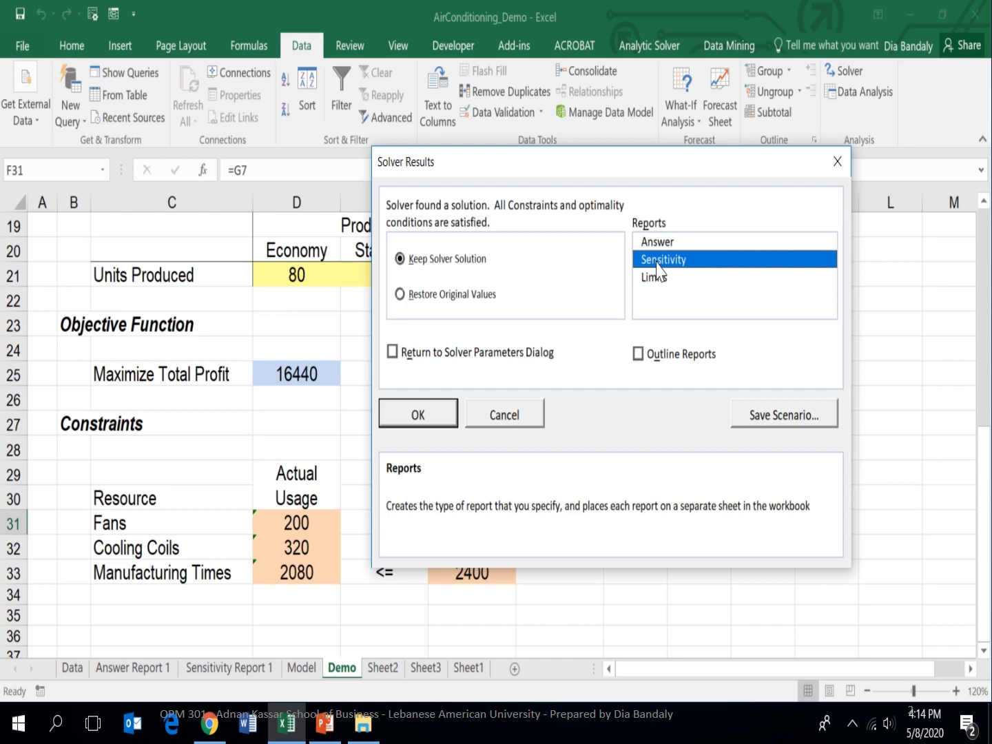
- Keep the solution, view the new Sensitivity Report 2 sheet, then return to Demo
{"action": "left_click", "coordinate": [418, 415]}
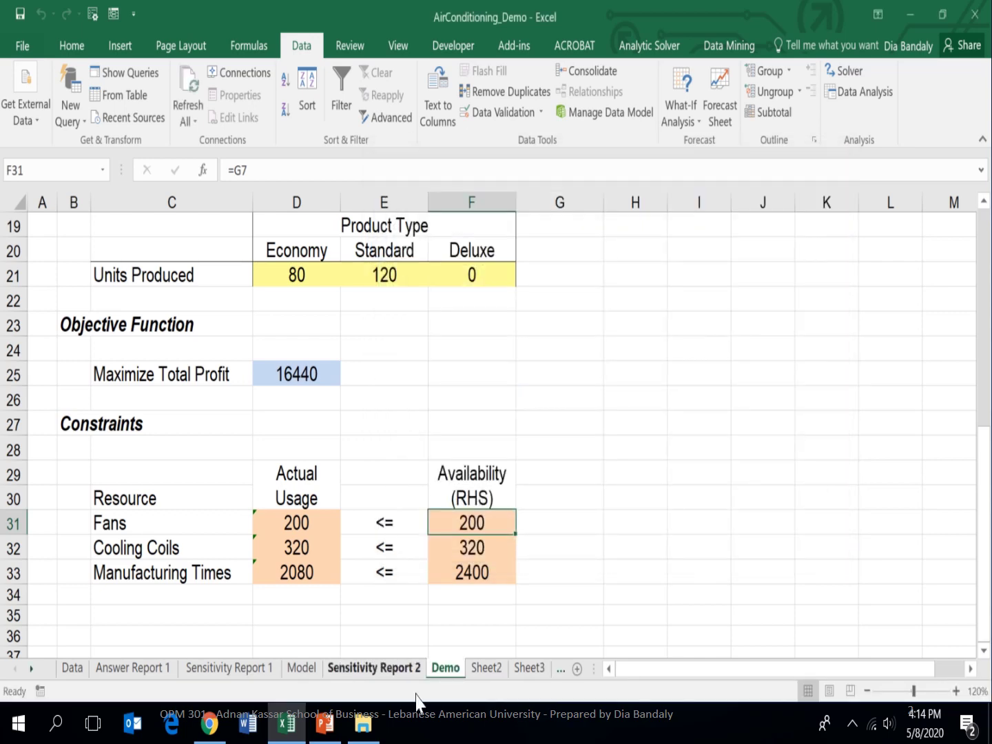
{"action": "left_click", "coordinate": [393, 681]}
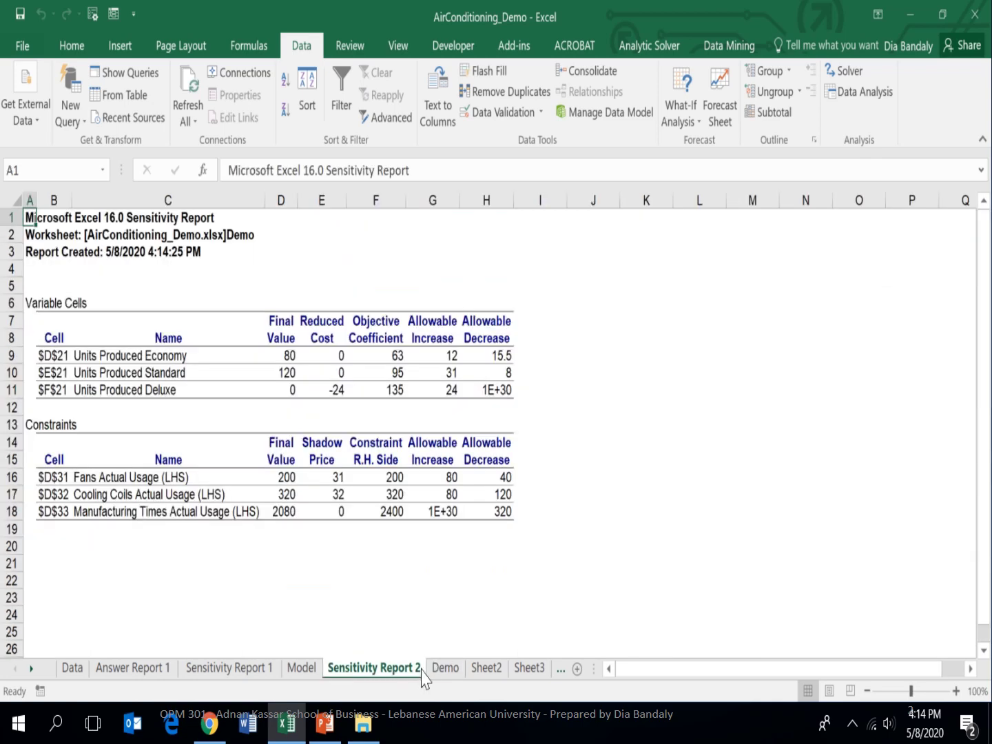
{"action": "left_click", "coordinate": [441, 670]}
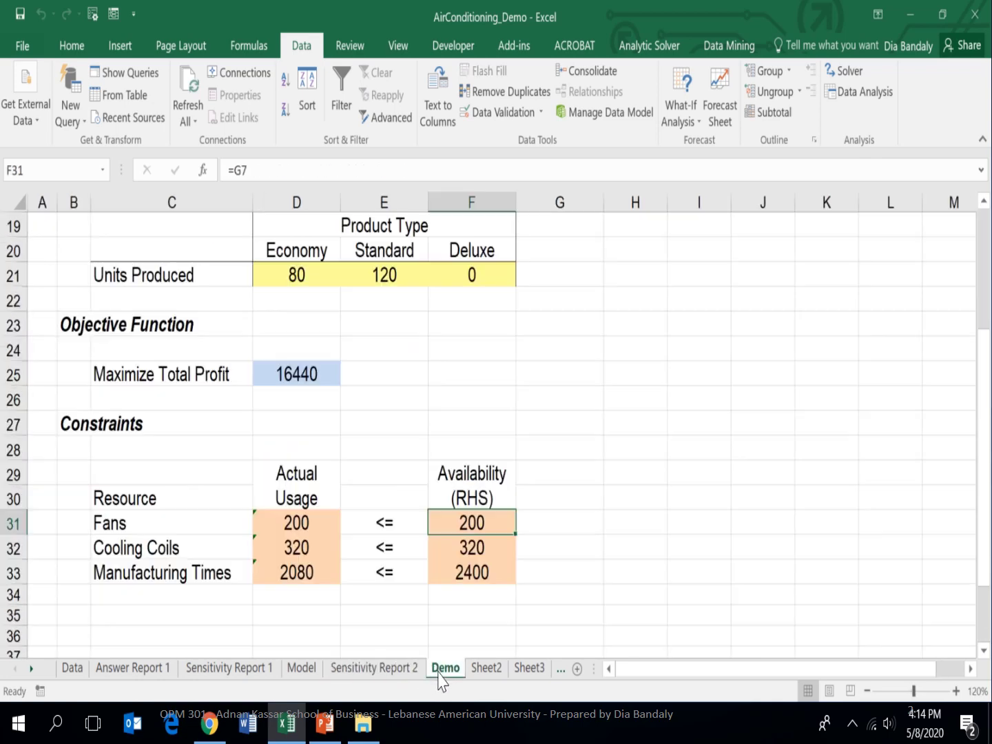
{"action": "left_click", "coordinate": [369, 402]}
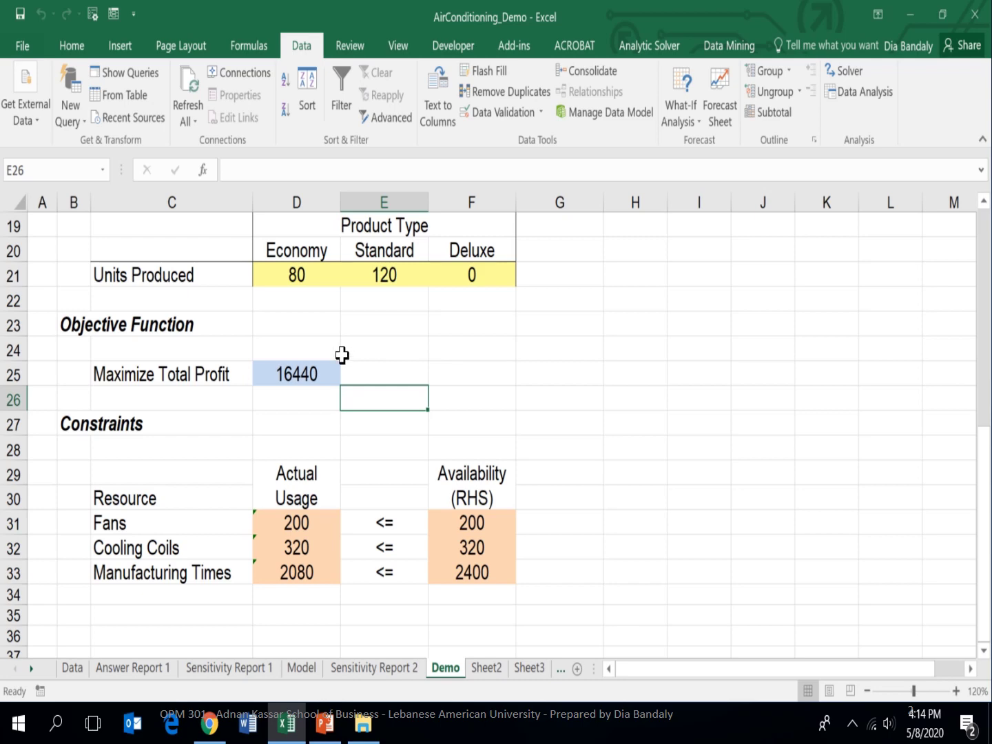
{"action": "left_click", "coordinate": [306, 275]}
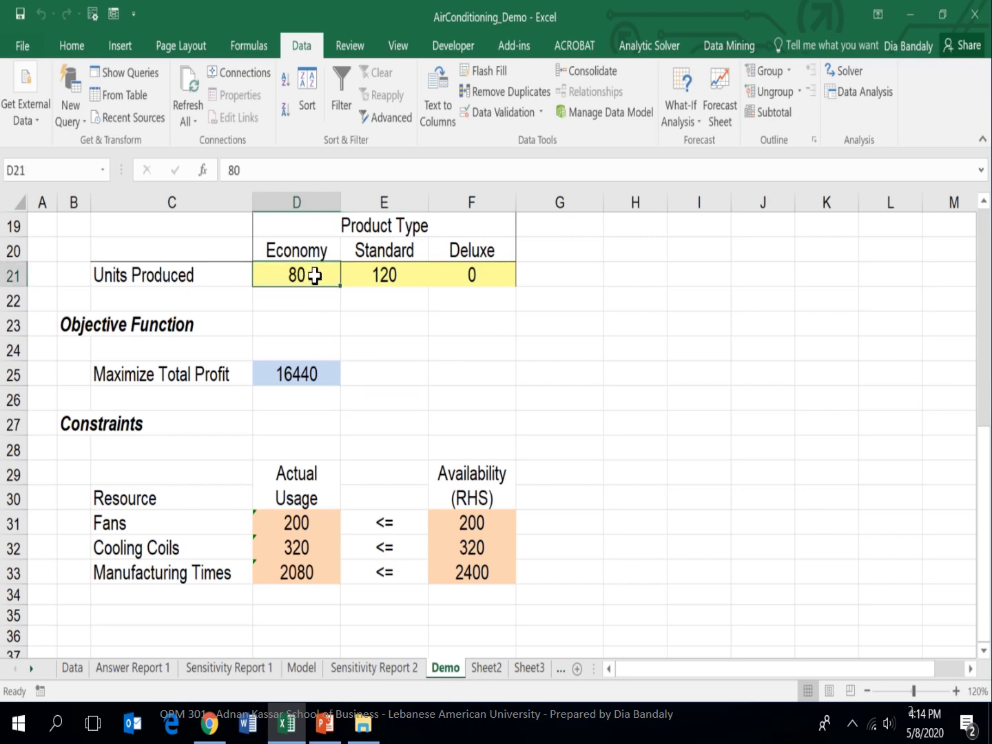
{"action": "left_click", "coordinate": [379, 275]}
{"action": "left_click", "coordinate": [465, 276]}
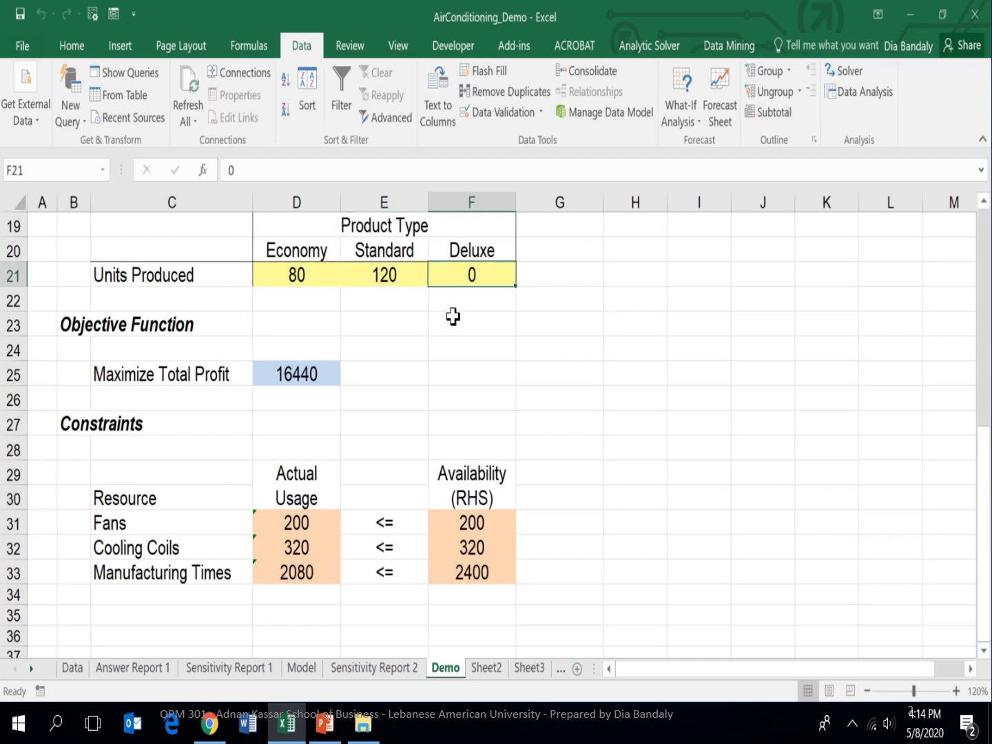
{"action": "left_click", "coordinate": [304, 375]}
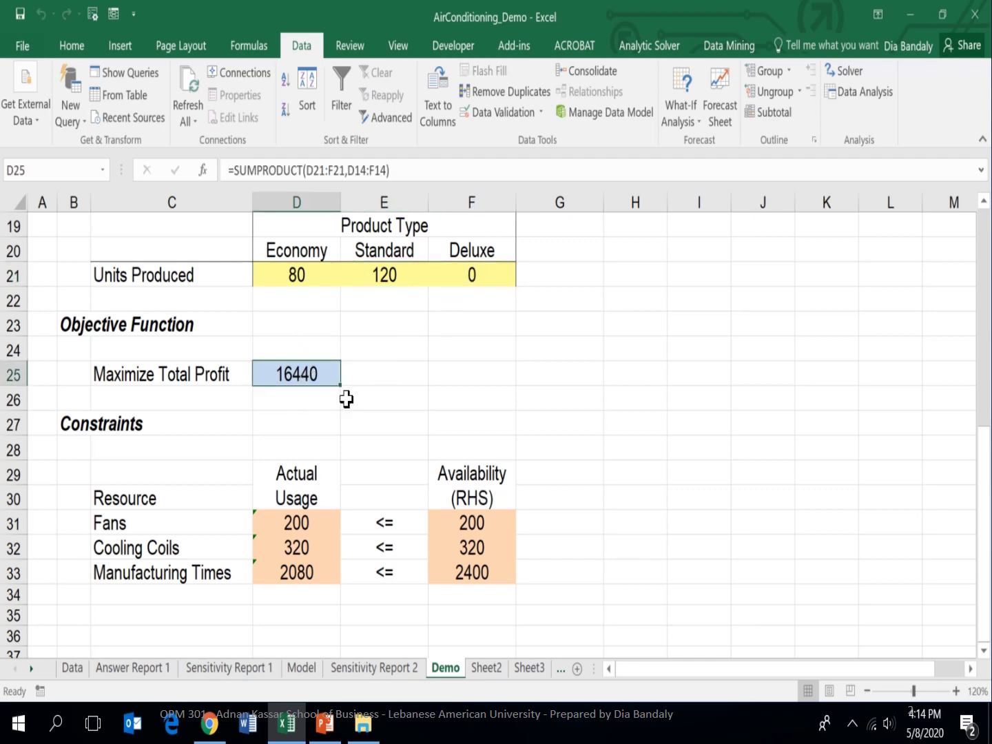
{"action": "left_click", "coordinate": [349, 444]}
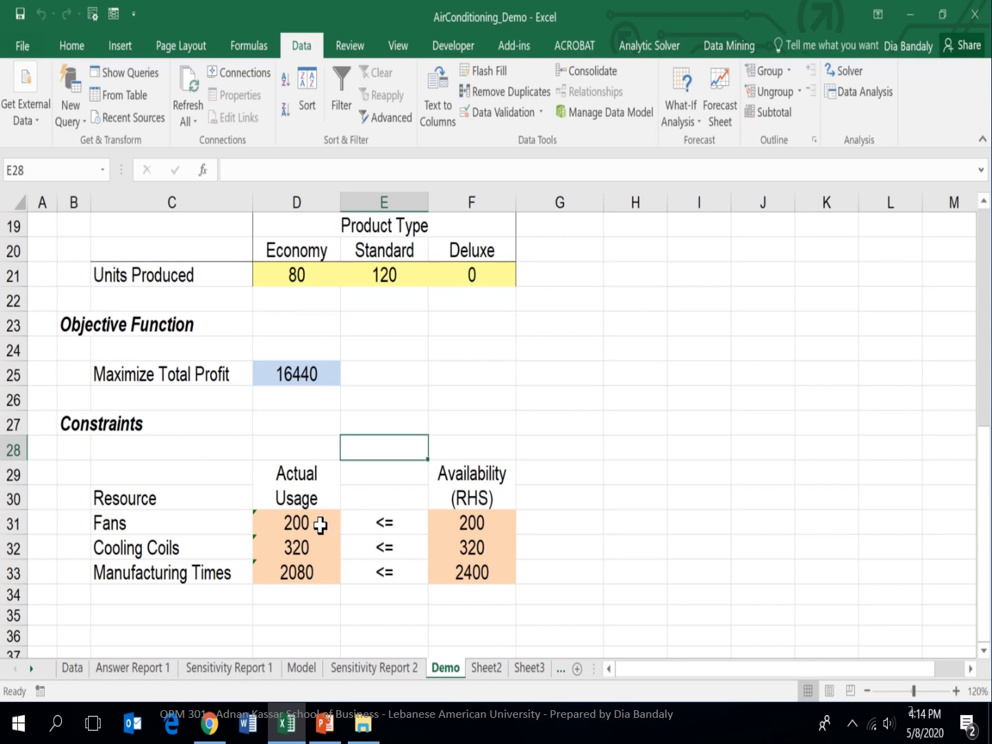
{"action": "left_click_drag", "start_coordinate": [319, 525], "coordinate": [323, 537]}
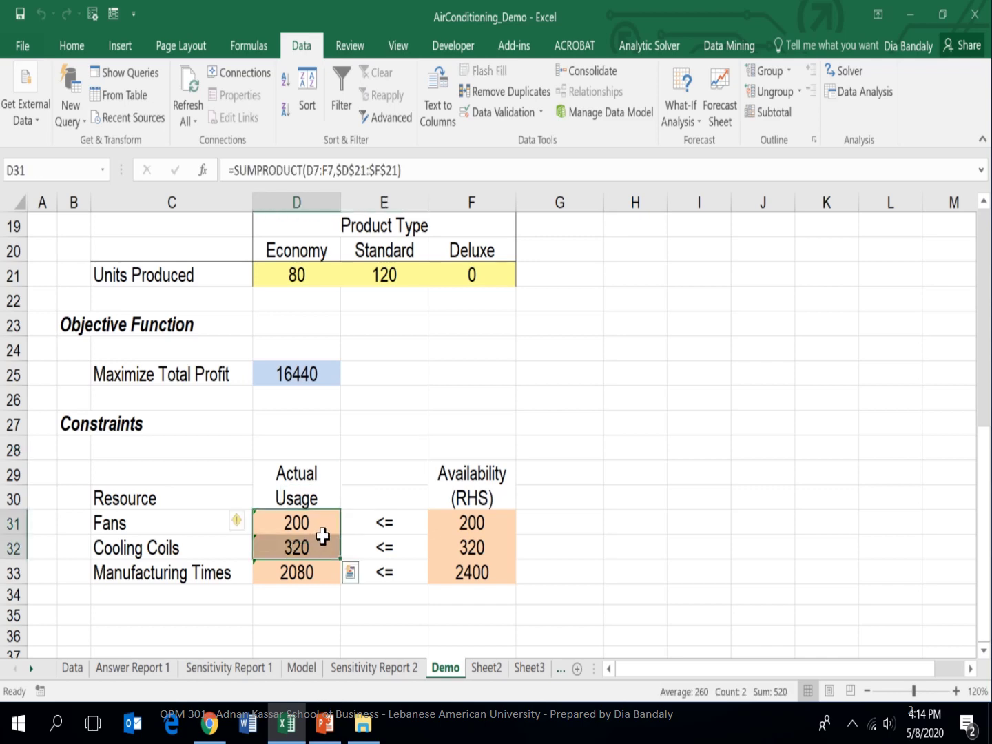
{"action": "left_click", "coordinate": [436, 524]}
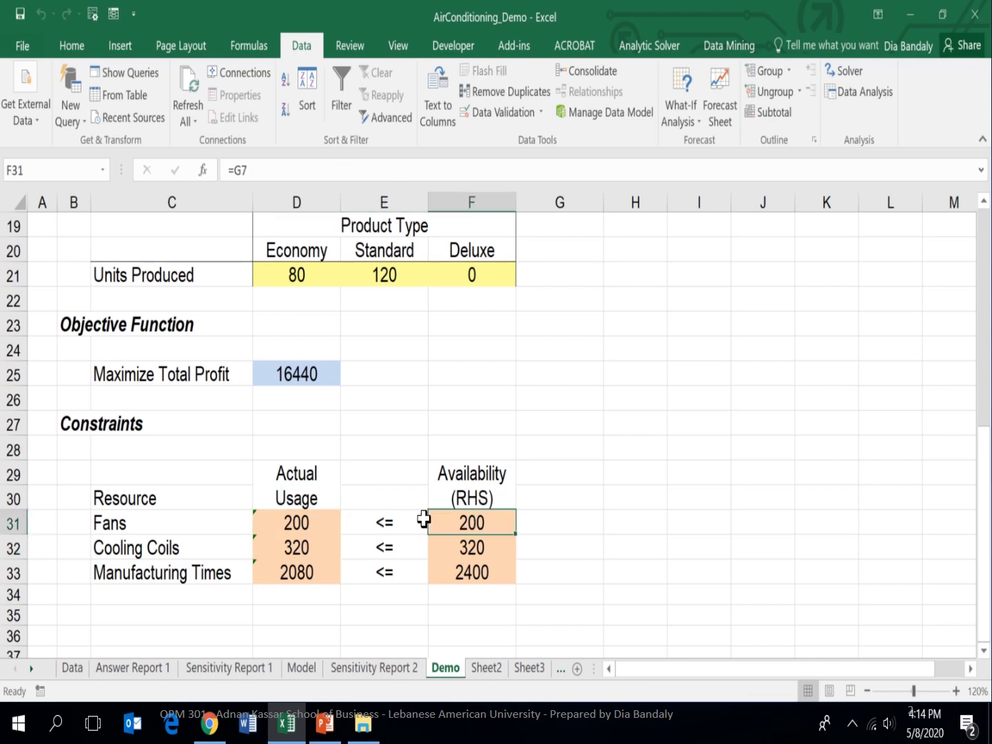
{"action": "left_click", "coordinate": [305, 492]}
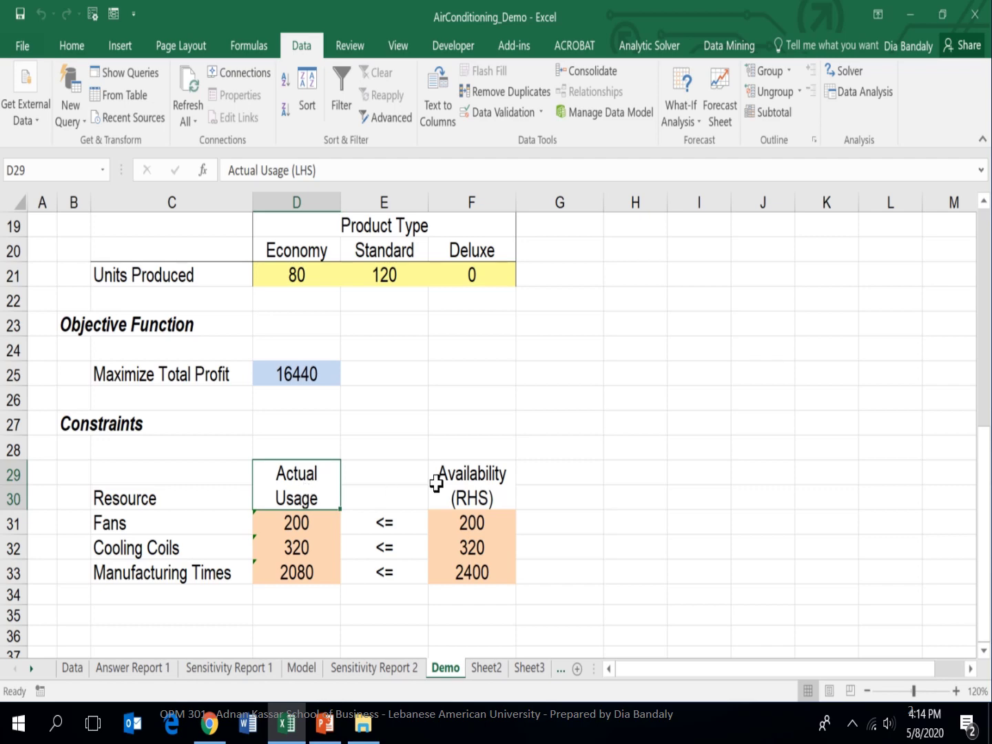
{"action": "left_click", "coordinate": [443, 482]}
{"action": "left_click", "coordinate": [295, 521]}
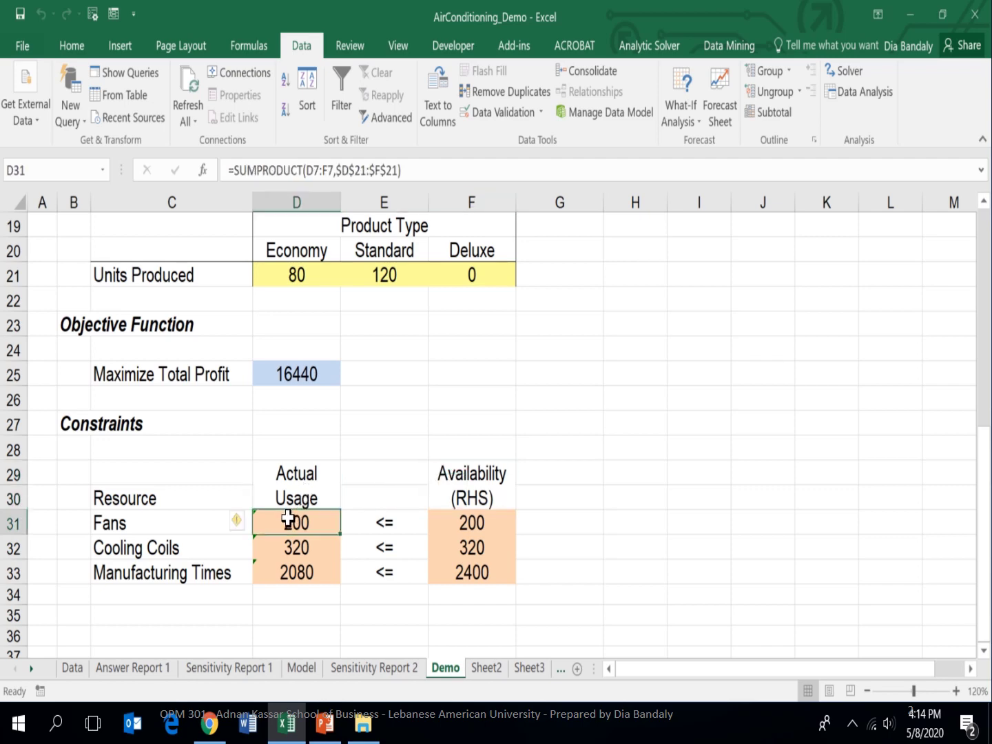
{"action": "left_click", "coordinate": [455, 528]}
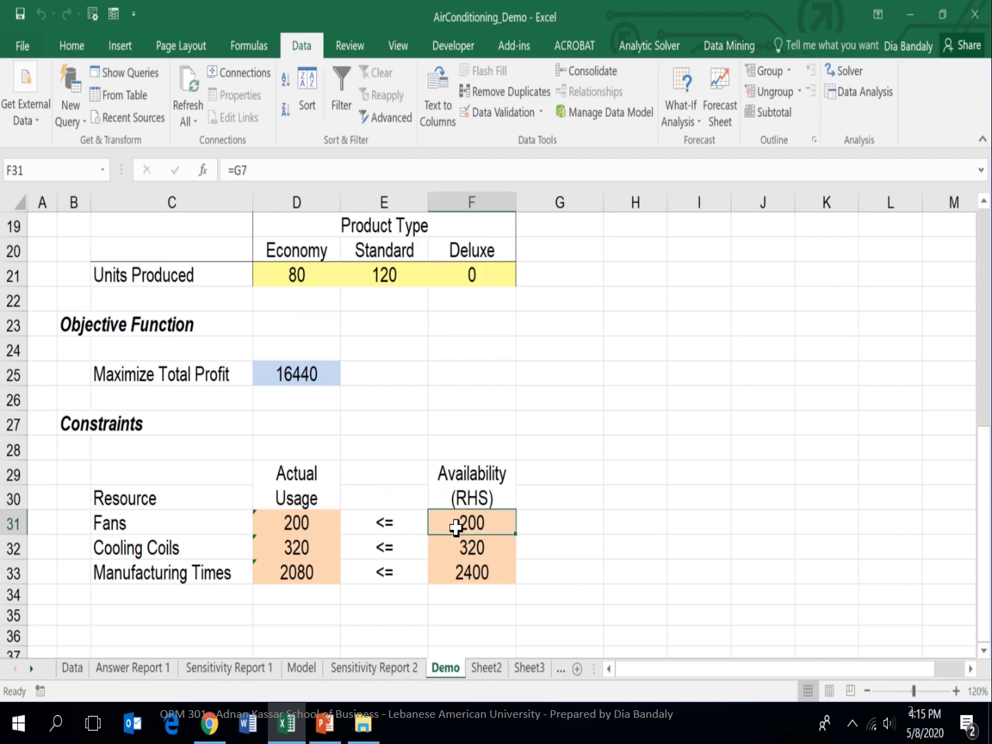
{"action": "left_click", "coordinate": [308, 577]}
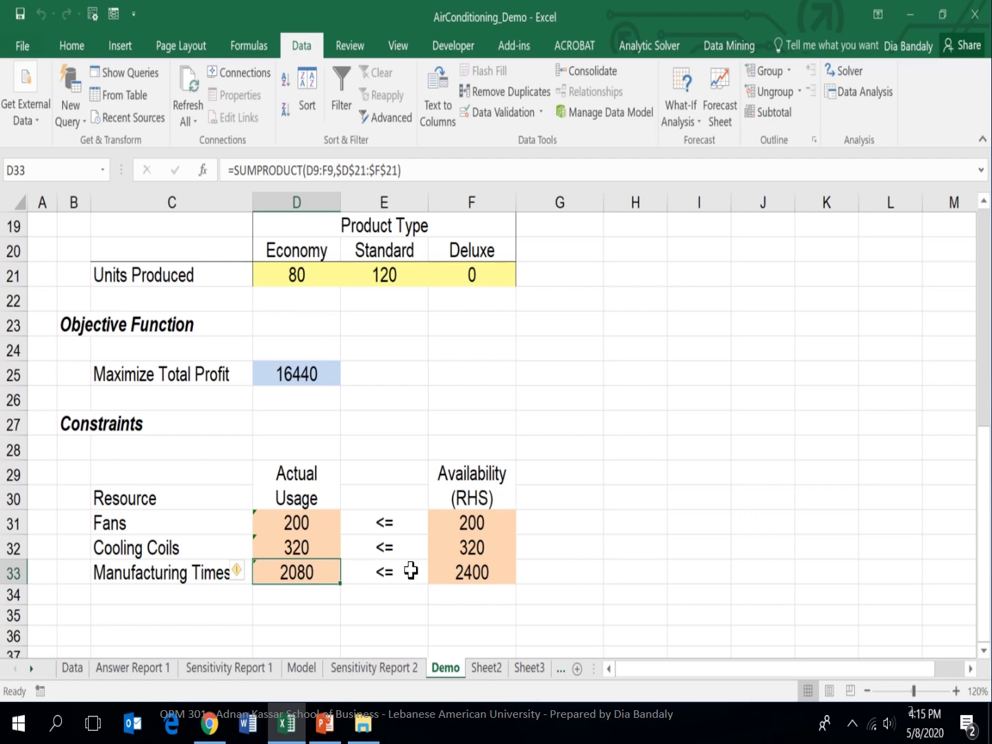
{"action": "left_click", "coordinate": [474, 573]}
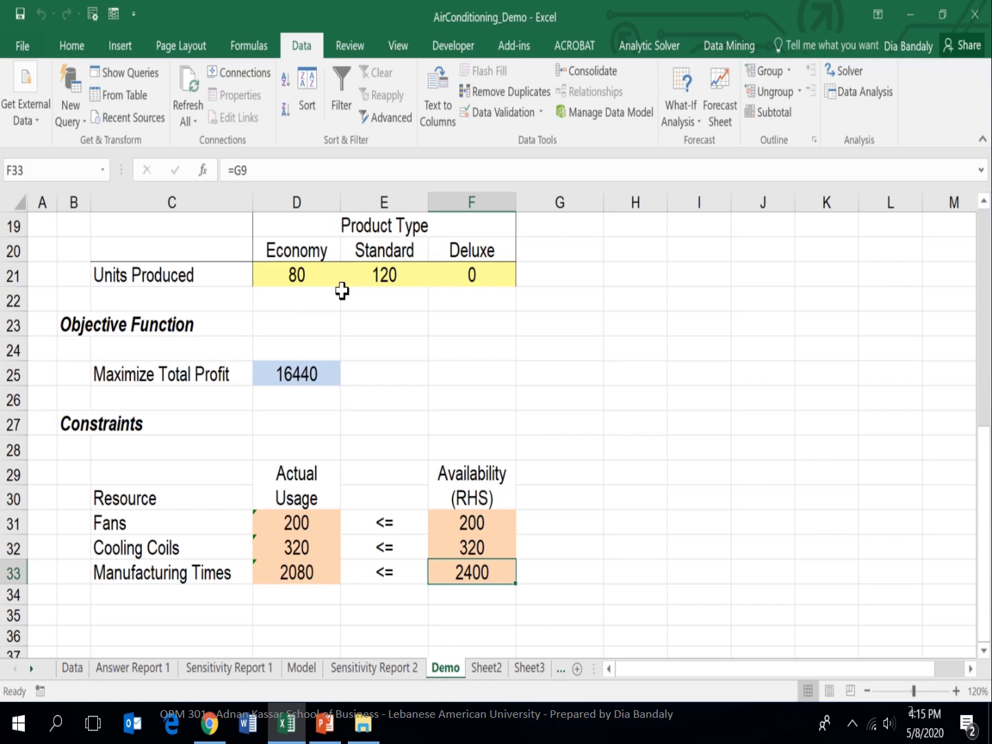
{"action": "mouse_move", "coordinate": [423, 8]}
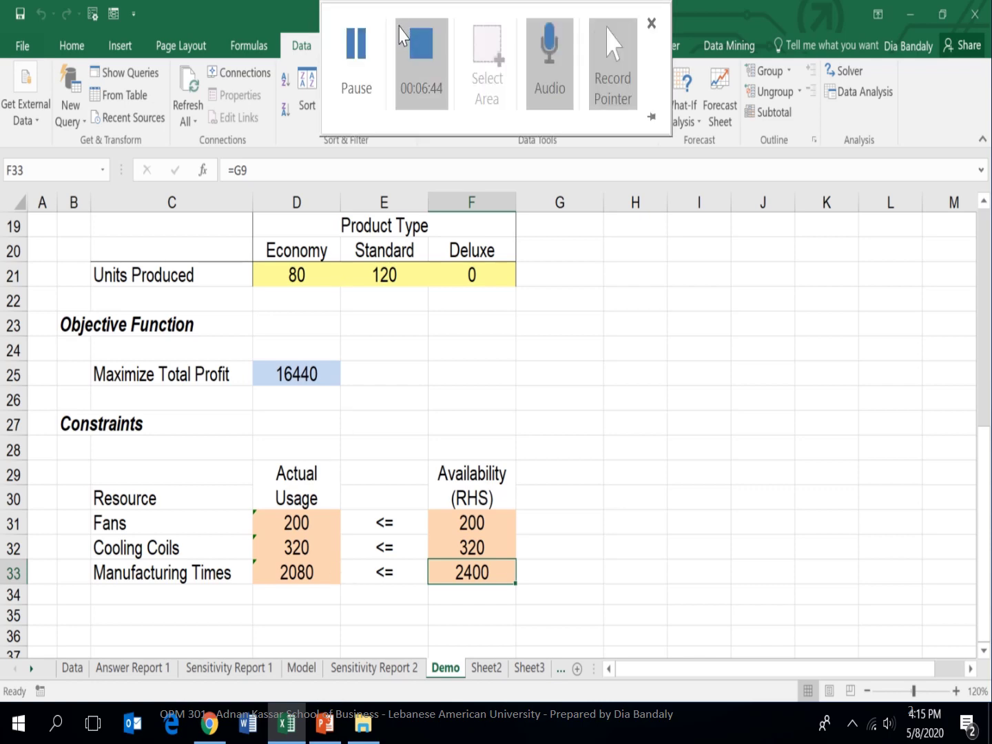